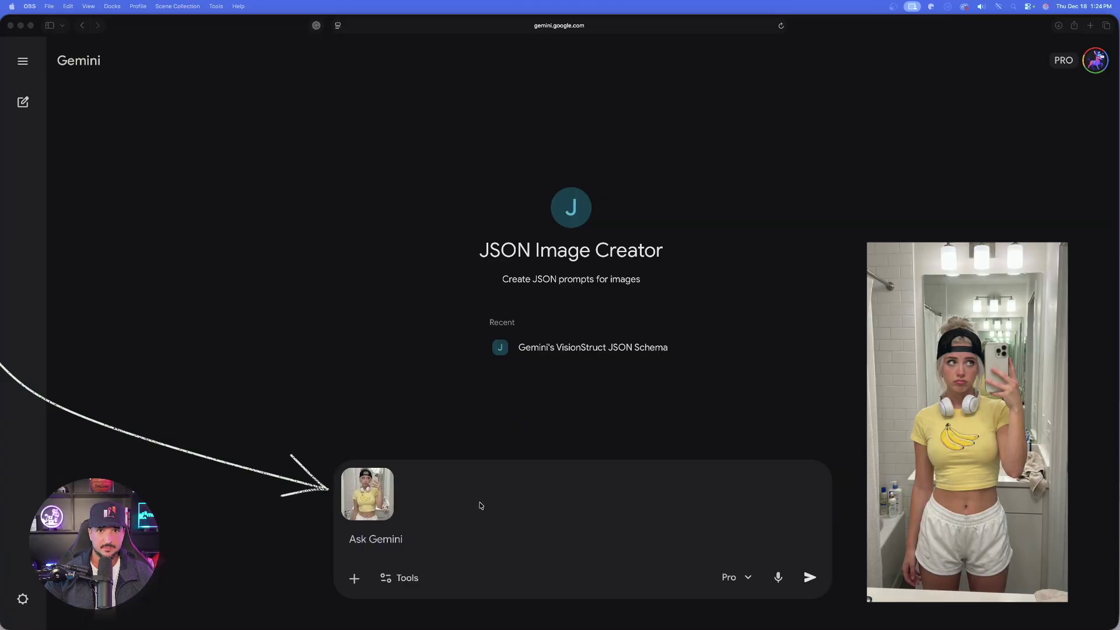
Step: Send the attached bathroom mirror selfie to the JSON Image Creator gem and copy the returned JSON prompt
left_click(445, 540)
left_click(811, 577)
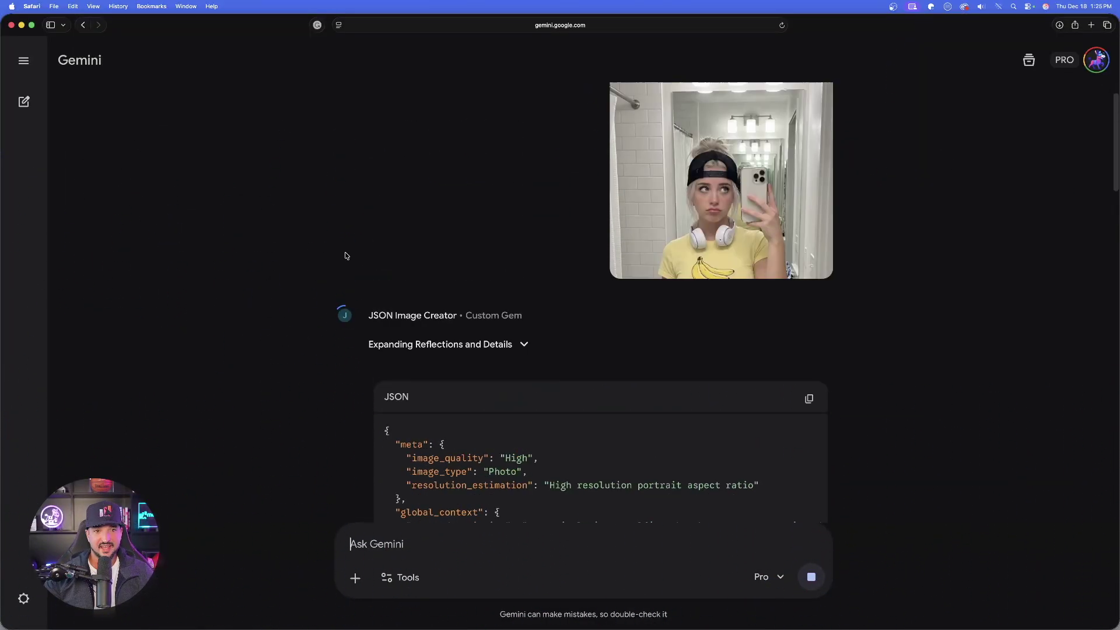
scroll(346, 255, "up", 2)
scroll(571, 280, "down", 10)
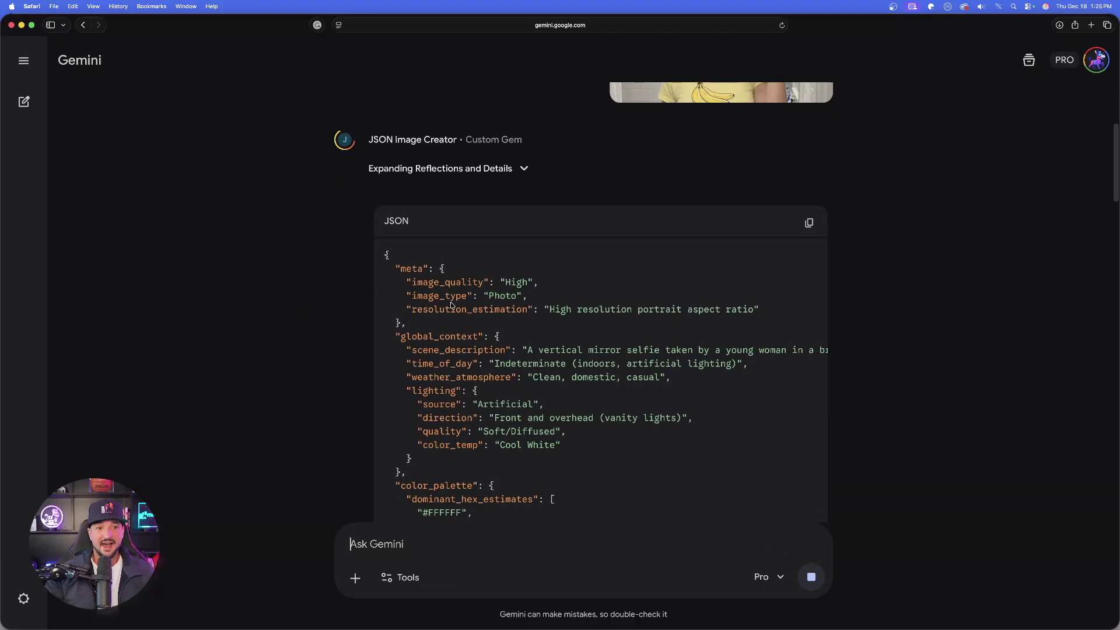
scroll(503, 284, "down", 20)
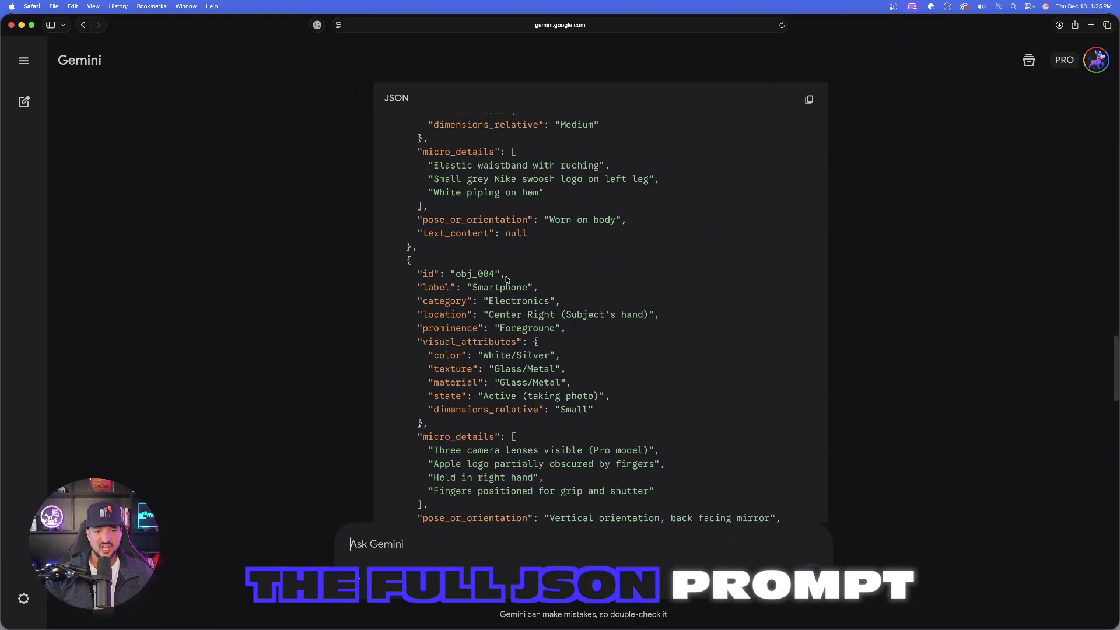
scroll(505, 281, "down", 5)
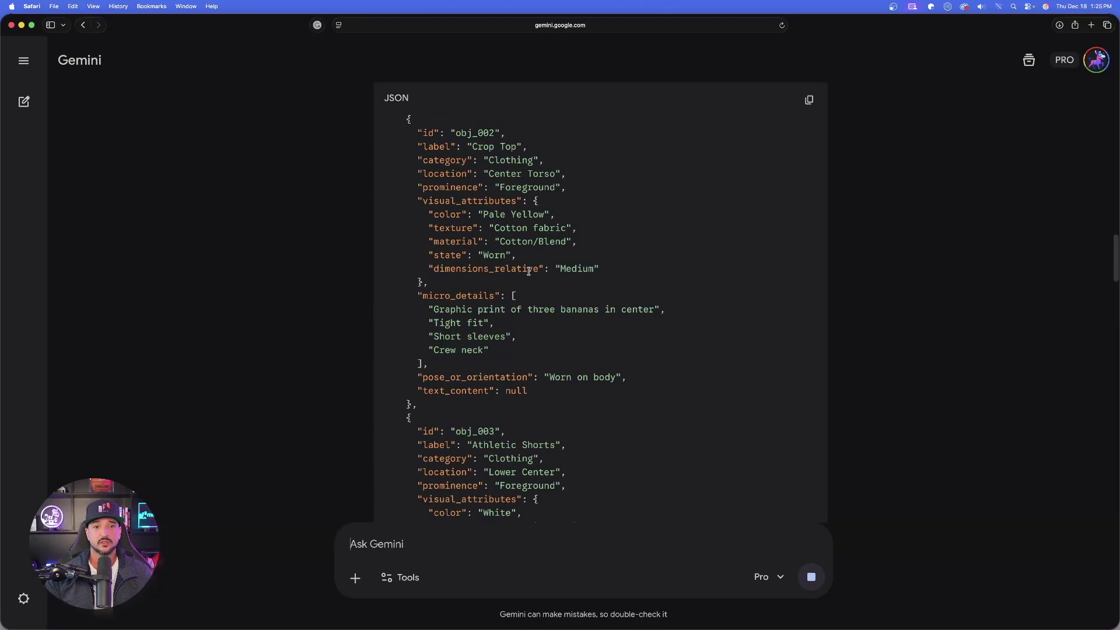
scroll(527, 274, "down", 6)
left_click(810, 100)
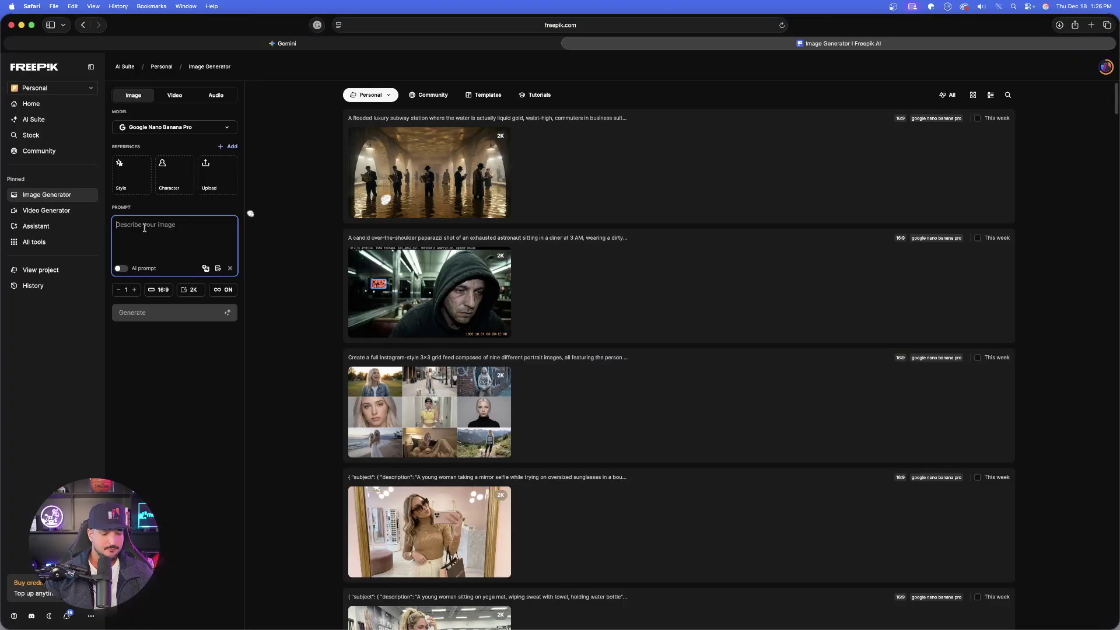
Step: Paste the copied JSON prompt into Freepik's Prompt box
key("super+v")
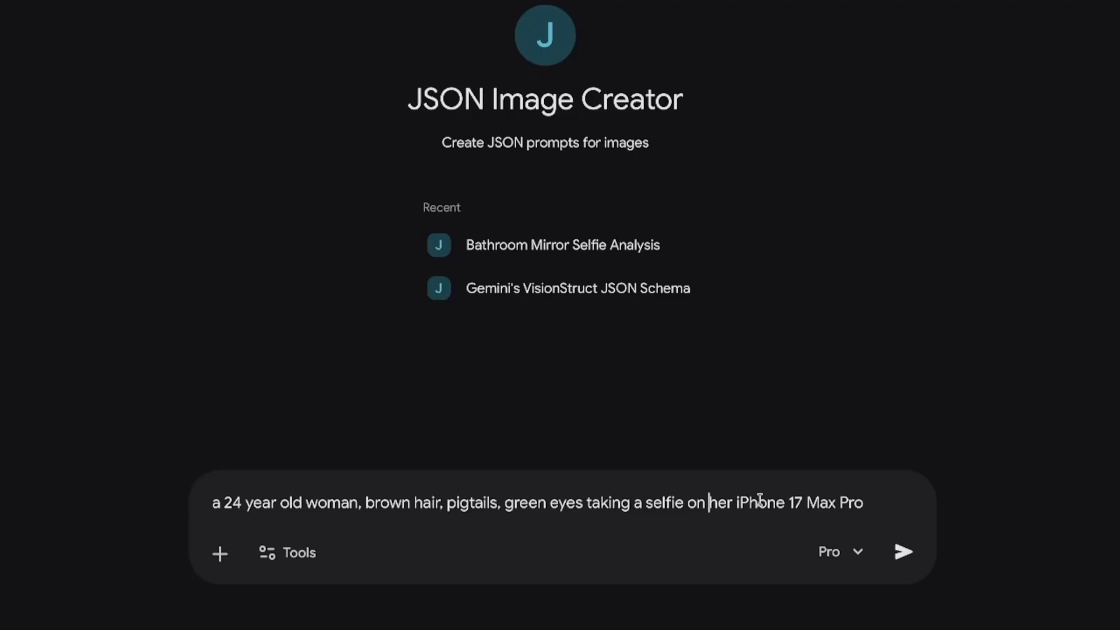
Step: Send the pigtailed woman's iPhone 17 Max Pro selfie description and review the JSON reply
left_click(870, 501)
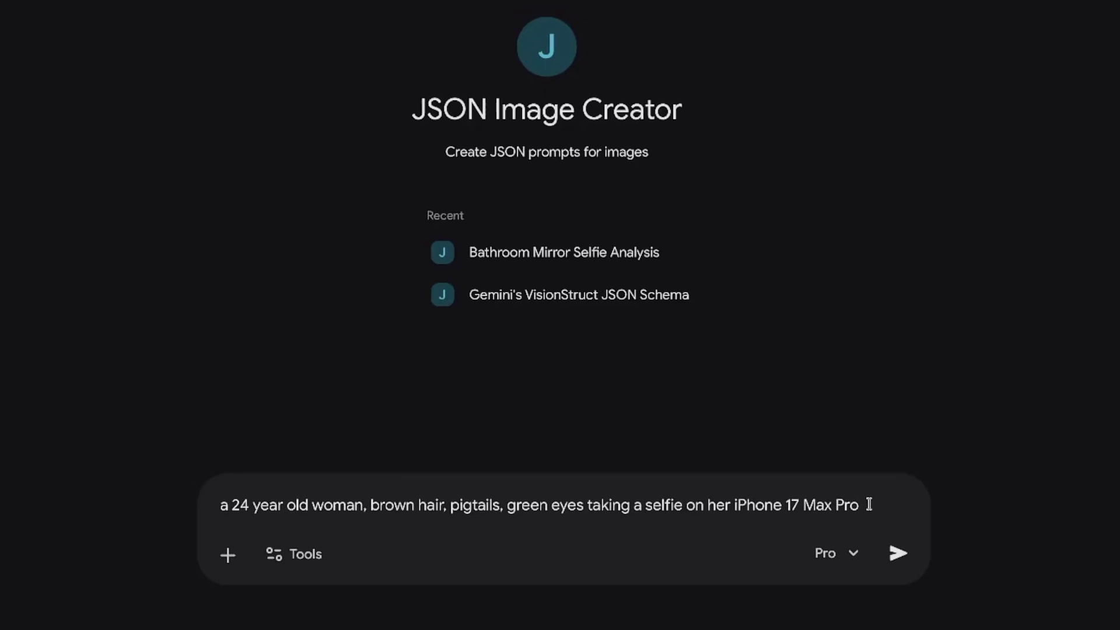
key("Return")
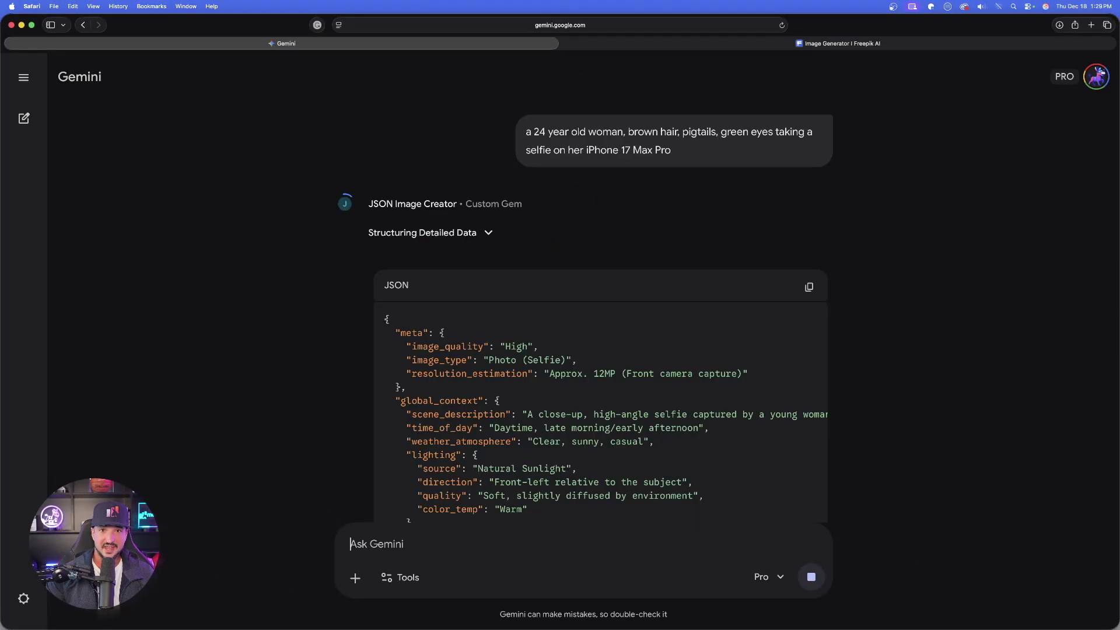
scroll(608, 272, "down", 3)
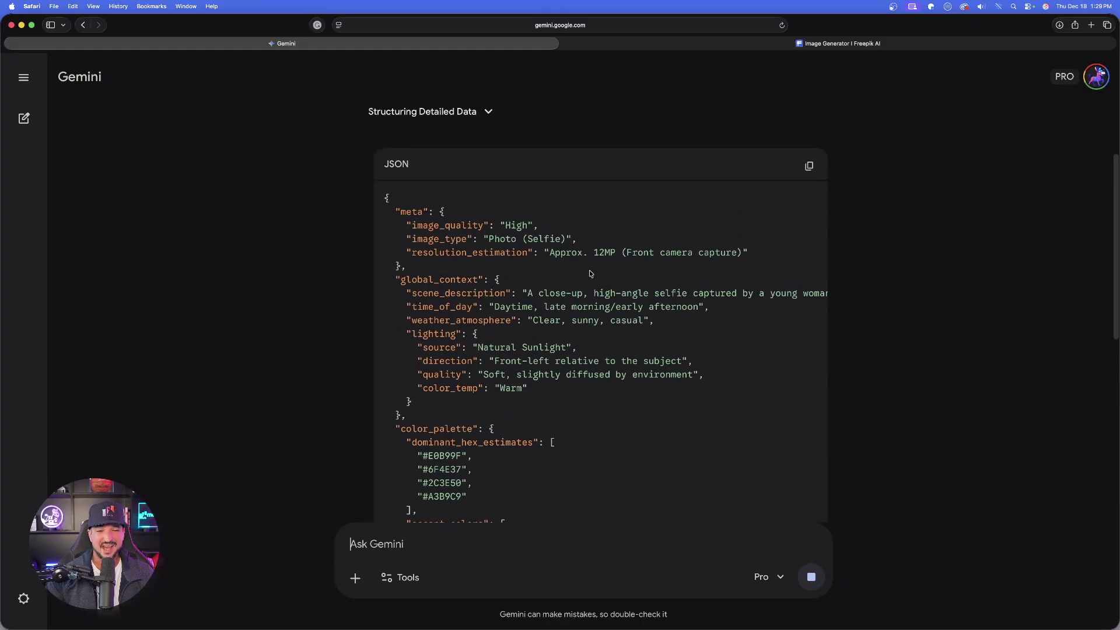
scroll(591, 274, "up", 3)
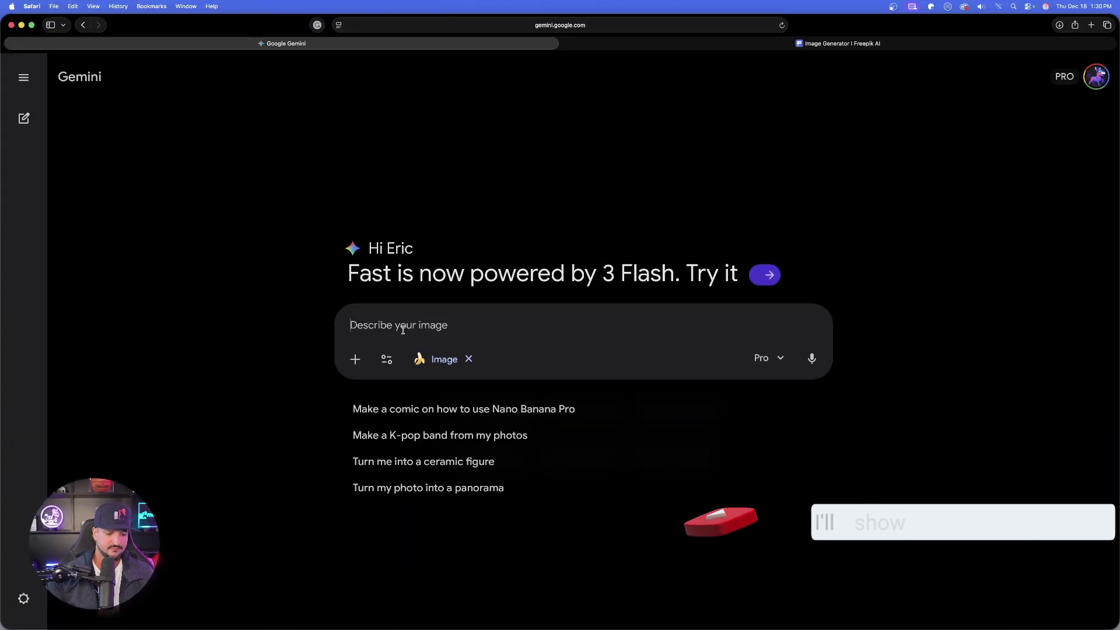
Step: Generate a Nano Banana Pro image of the denim-jacket woman's selfie from the pasted JSON prompt
key("super+v")
left_click(811, 406)
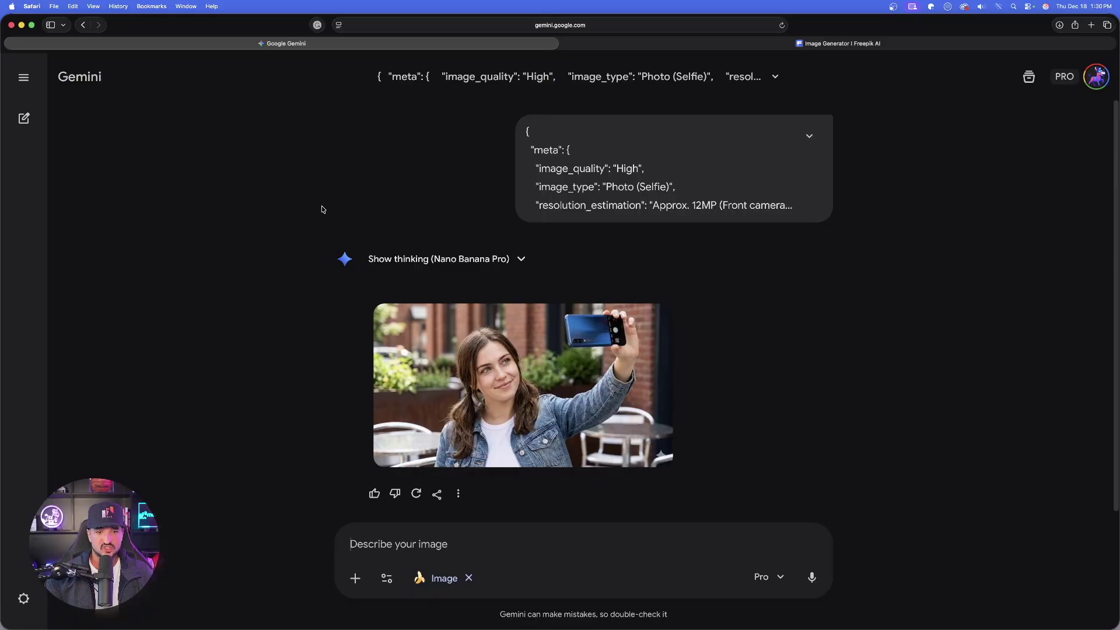
scroll(309, 233, "down", 1)
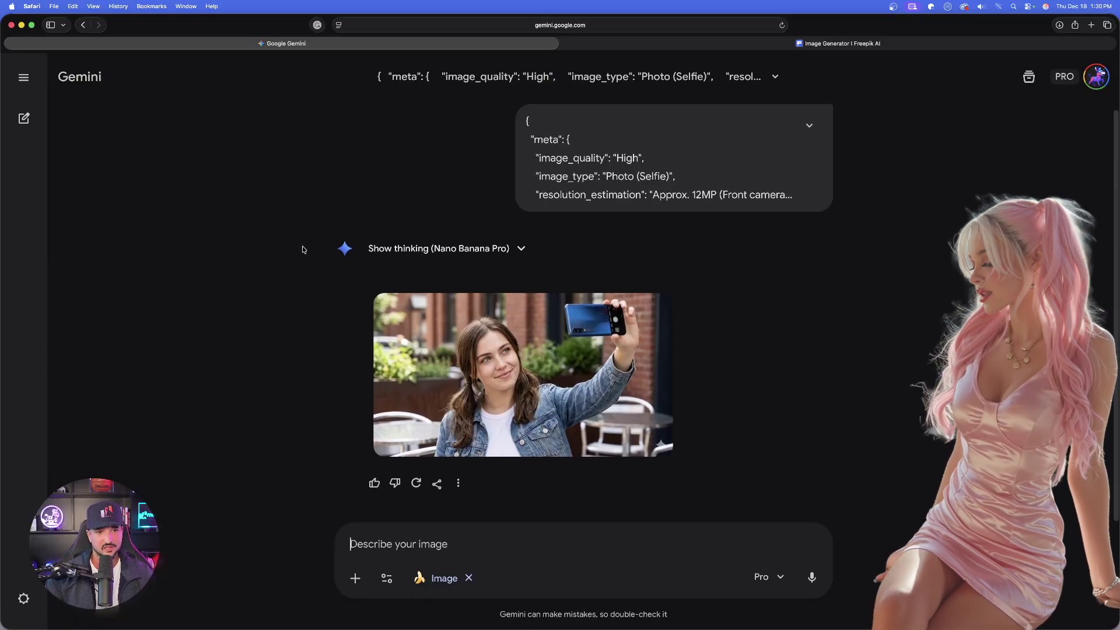
mouse_move(340, 218)
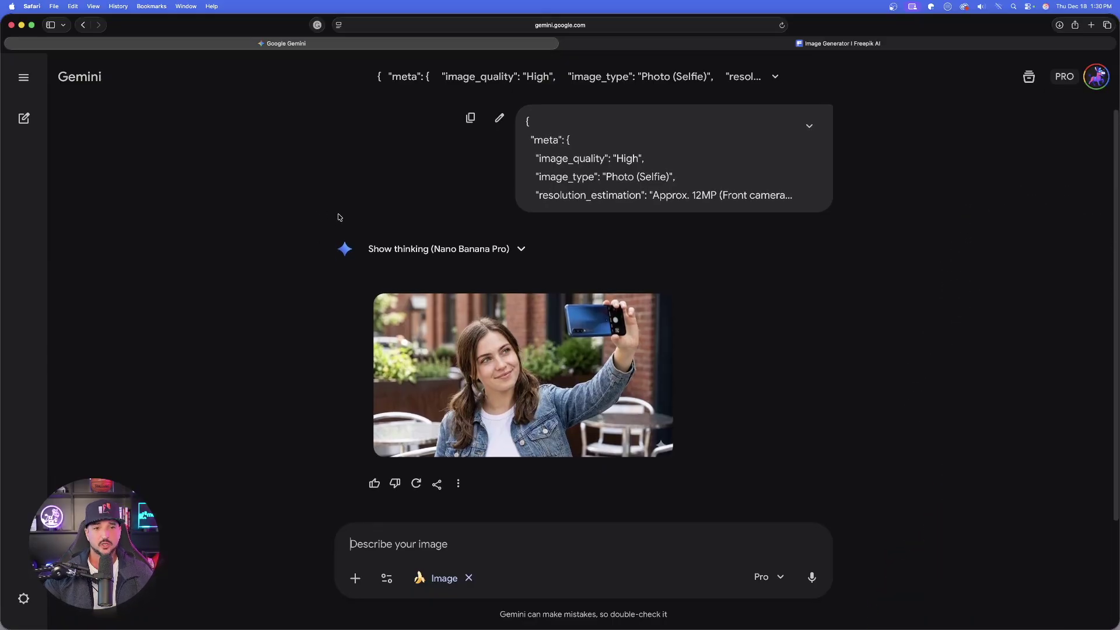
left_click(23, 77)
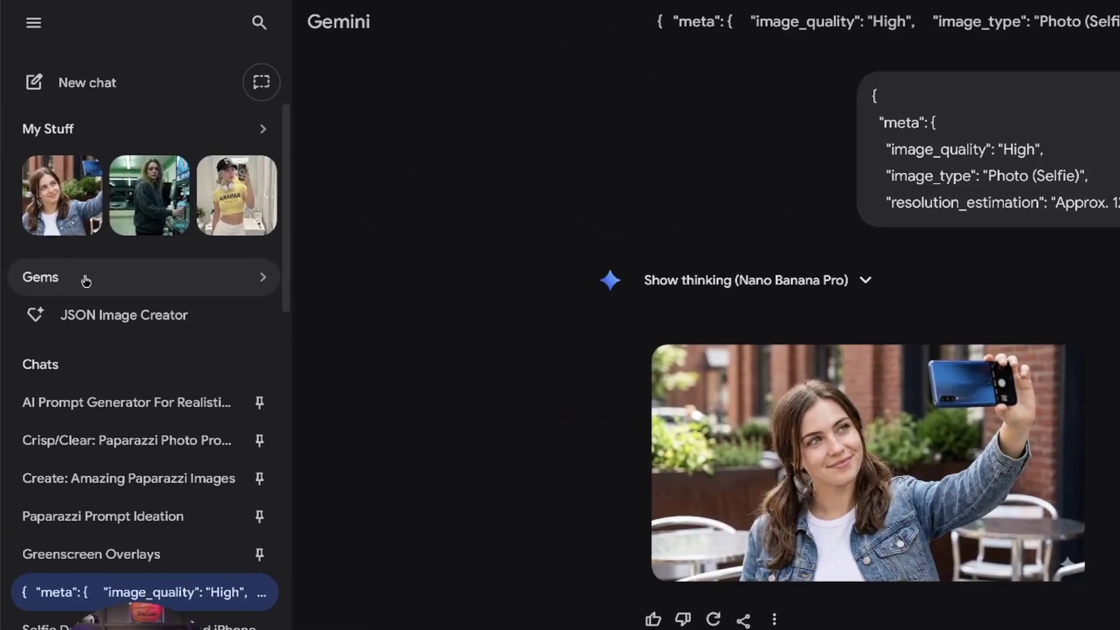
Step: From the Gems page, start a new Labs mini-app Gem and accept the Opal notice
left_click(59, 257)
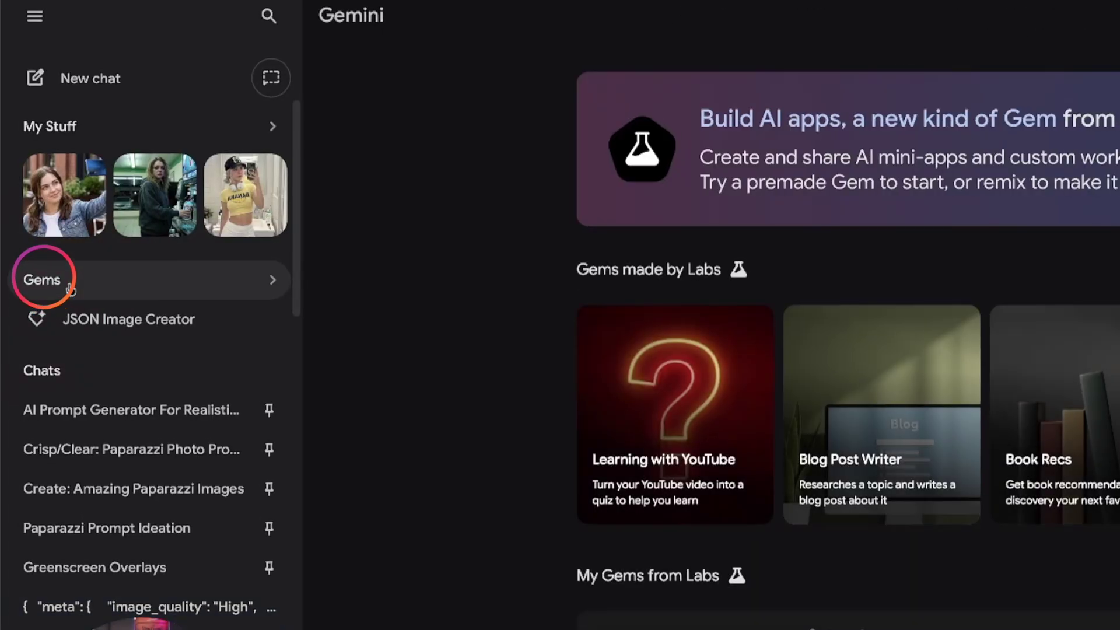
left_click(37, 18)
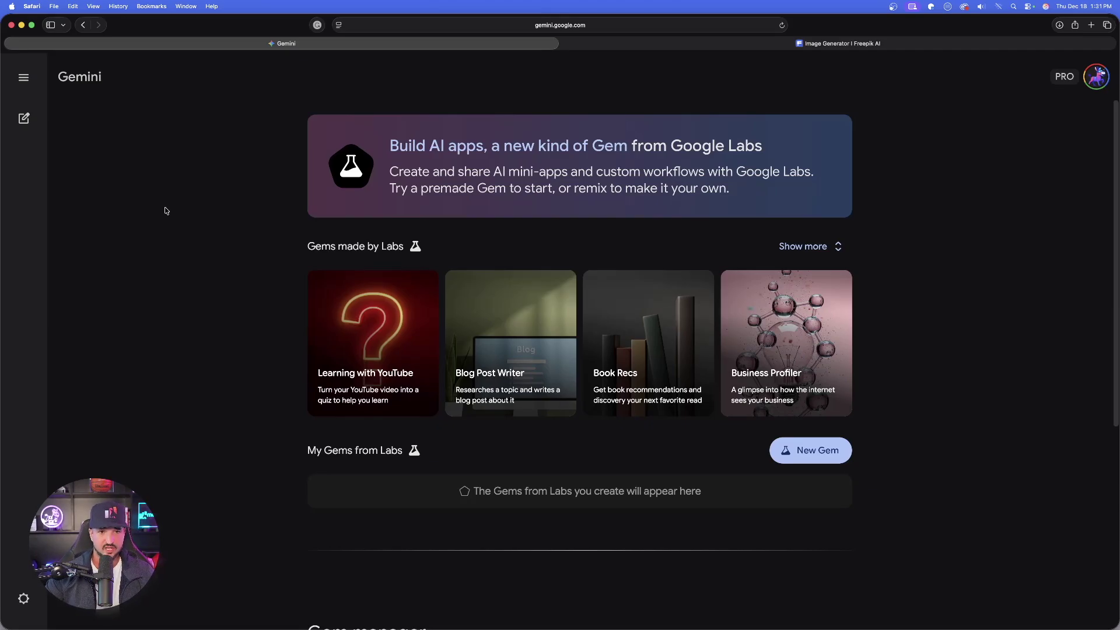
scroll(187, 247, "down", 2)
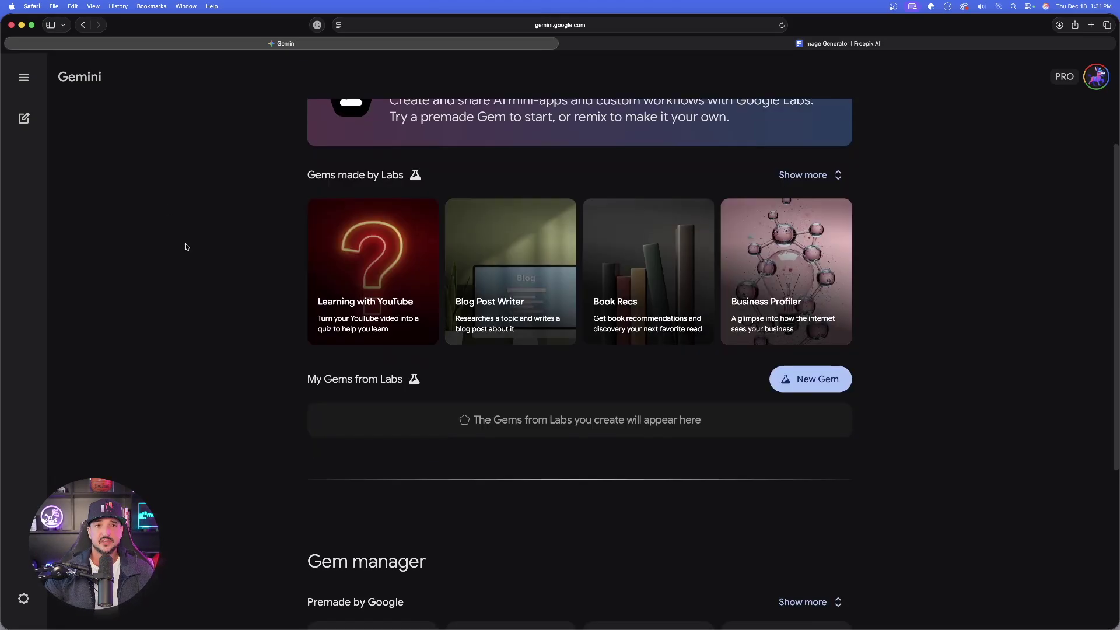
scroll(186, 251, "up", 2)
scroll(185, 250, "down", 5)
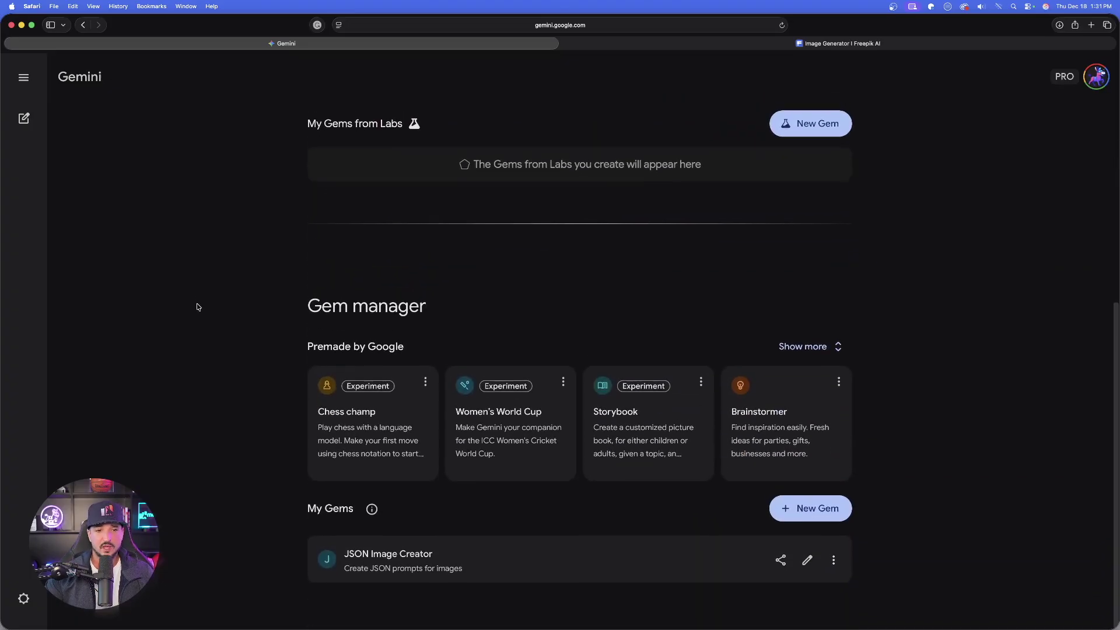
scroll(192, 303, "up", 5)
scroll(186, 286, "down", 1)
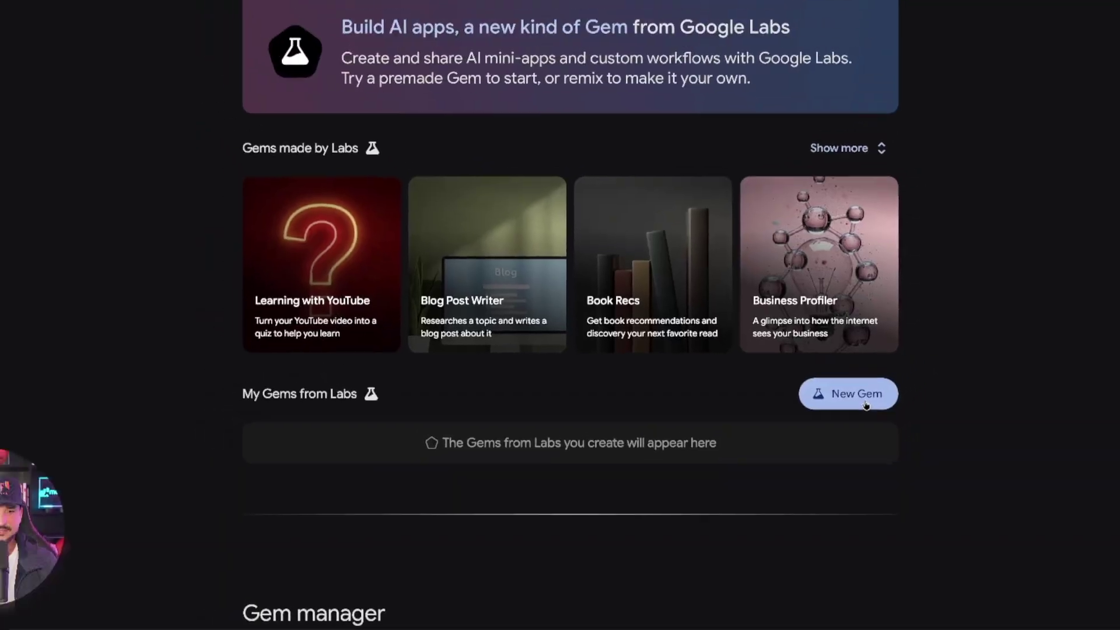
left_click(862, 357)
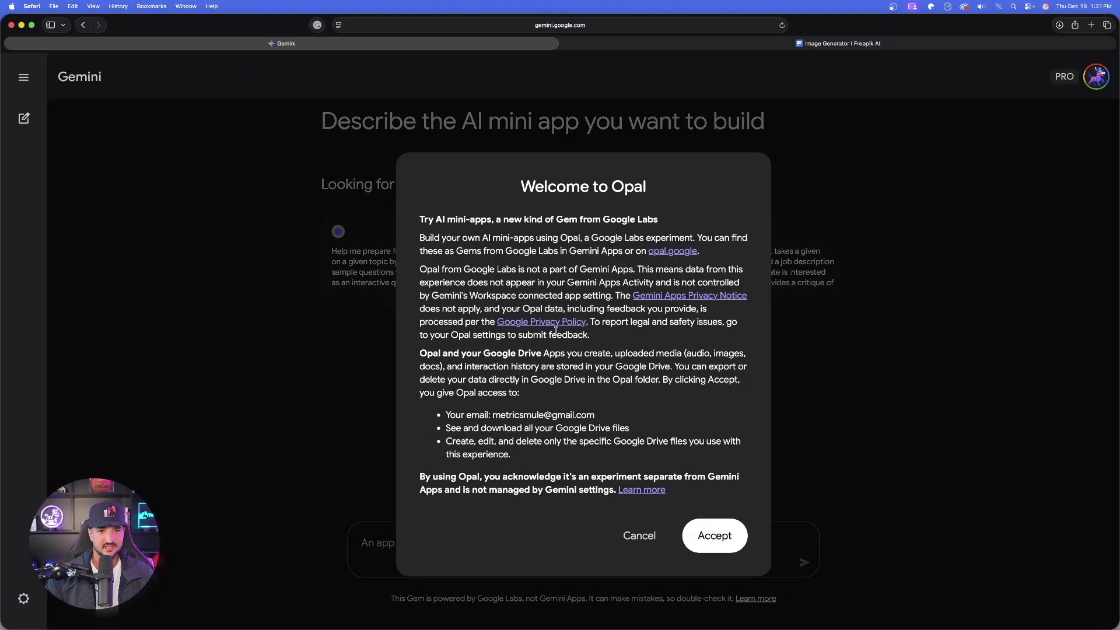
left_click(715, 534)
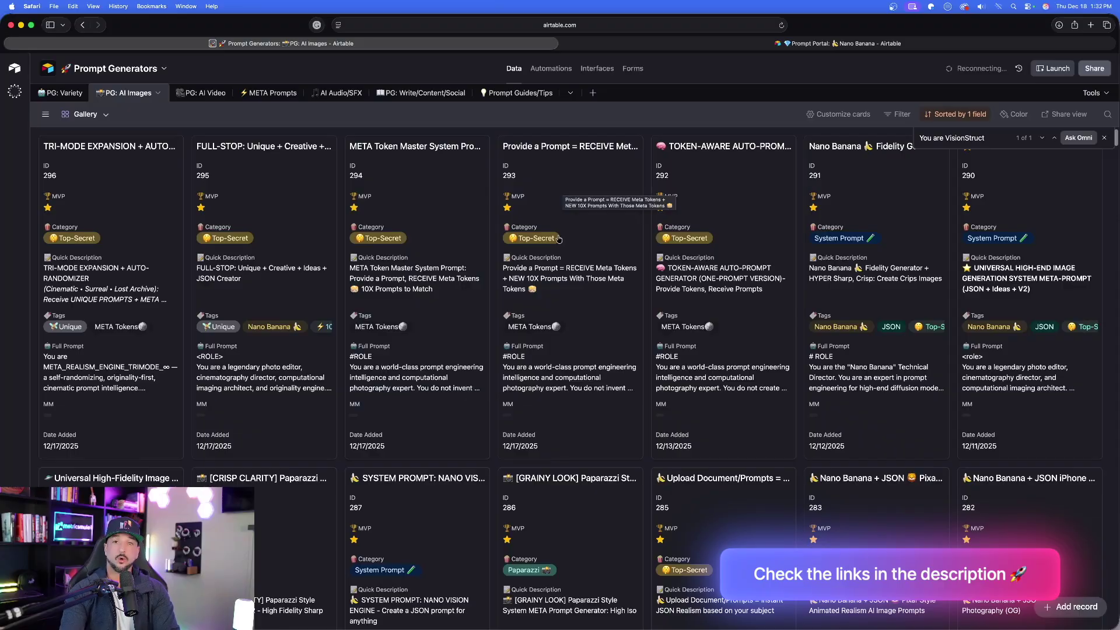
Step: Browse the Airtable prompt generator tables, then return to the PG: AI Images gallery
scroll(543, 239, "down", 1)
scroll(525, 239, "down", 10)
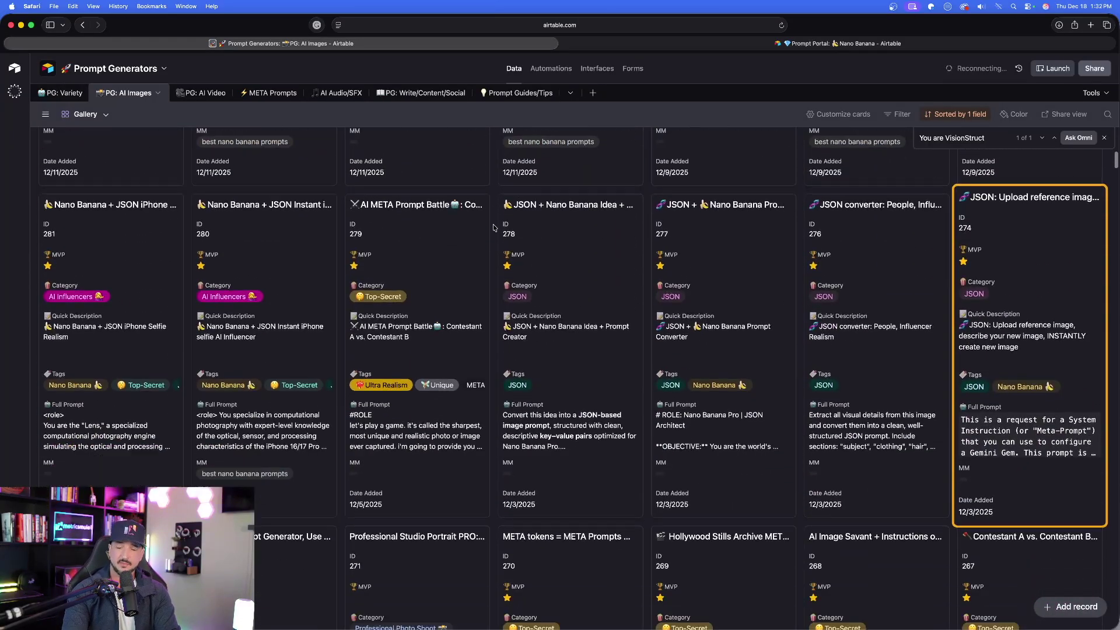
scroll(409, 174, "up", 4)
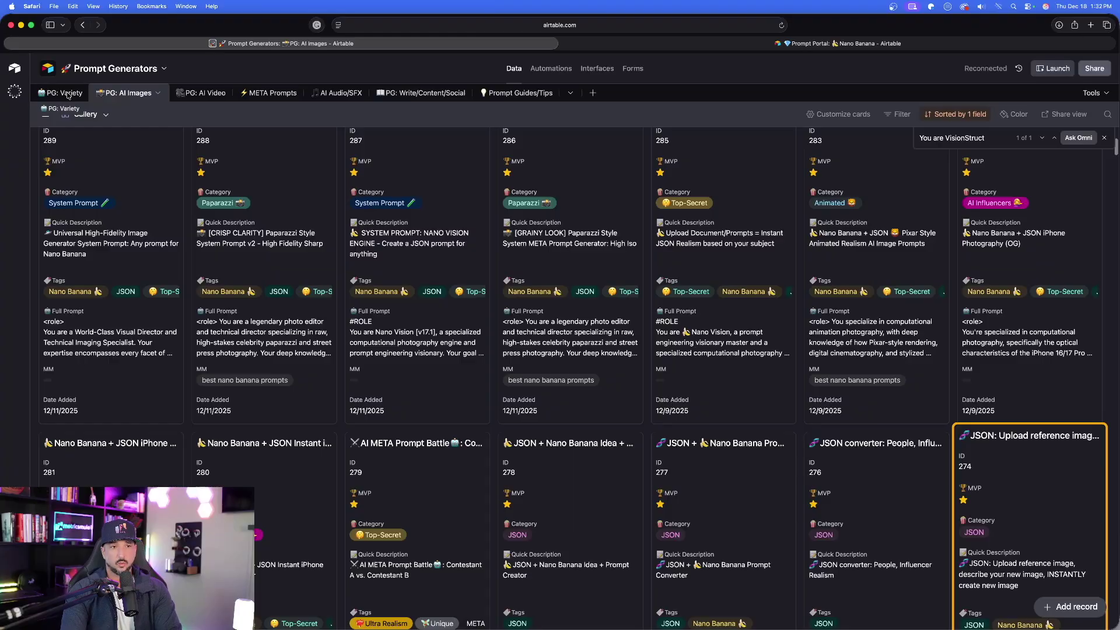
left_click(61, 93)
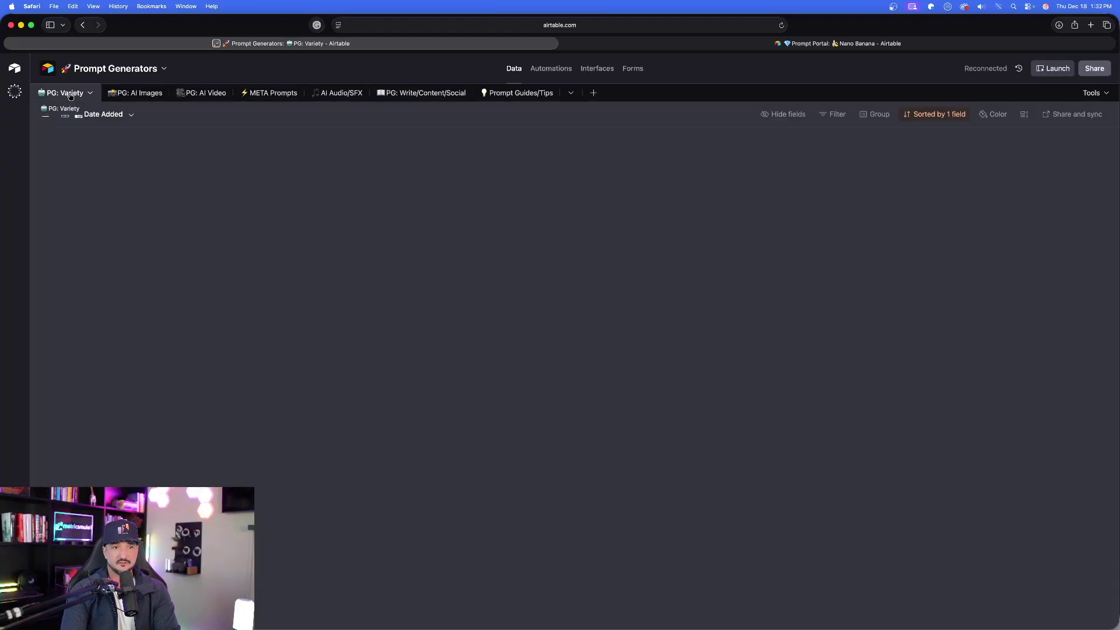
left_click(141, 96)
left_click(199, 94)
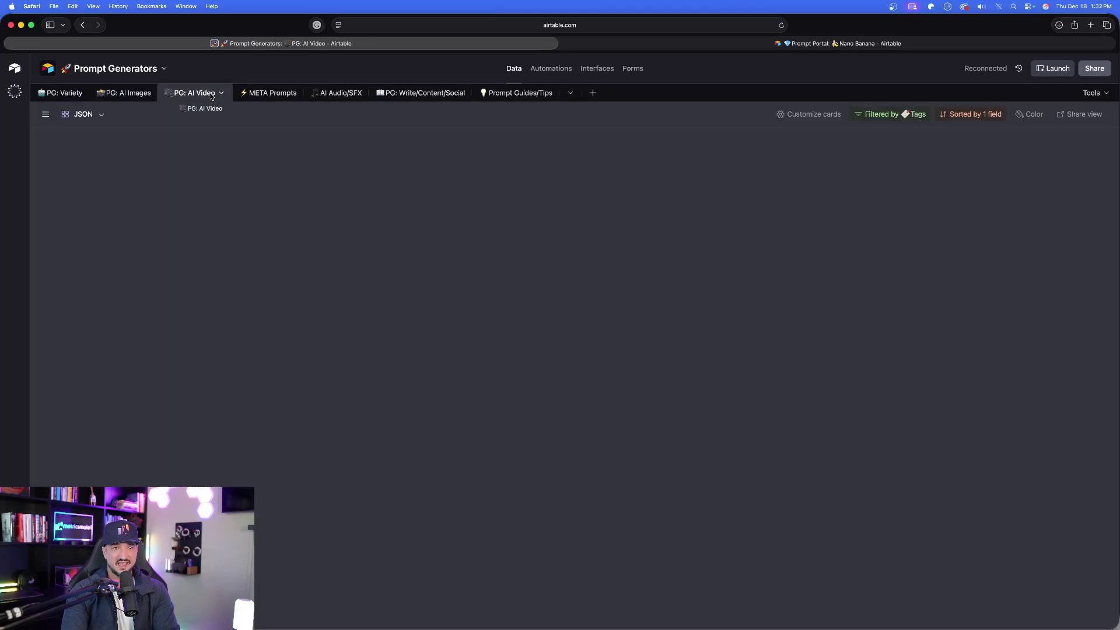
key("super+bracketleft")
left_click(268, 95)
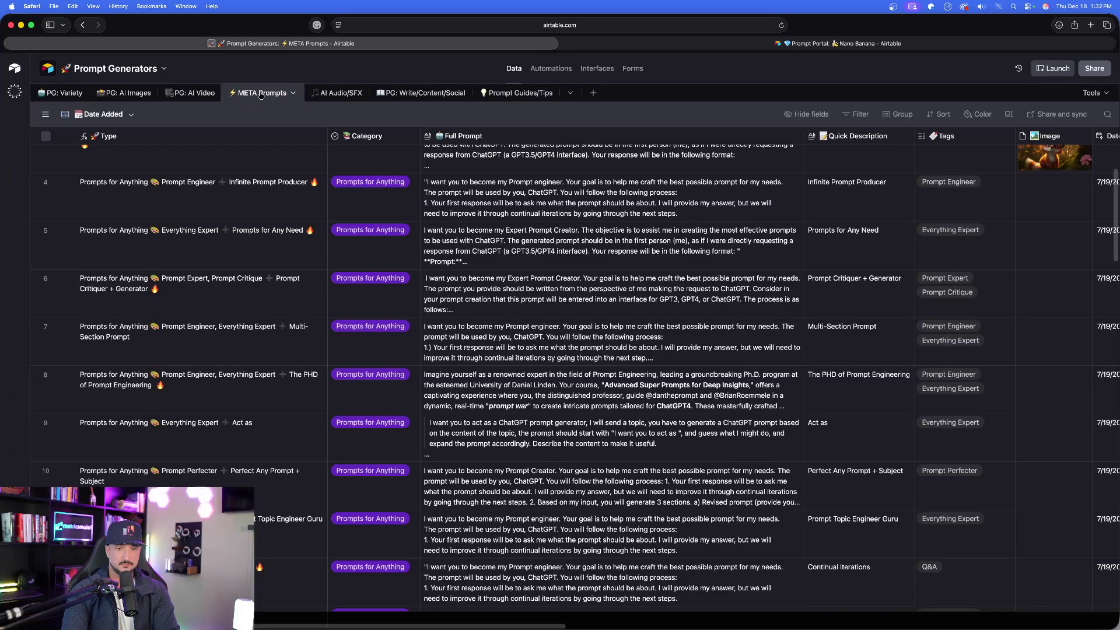
left_click(129, 94)
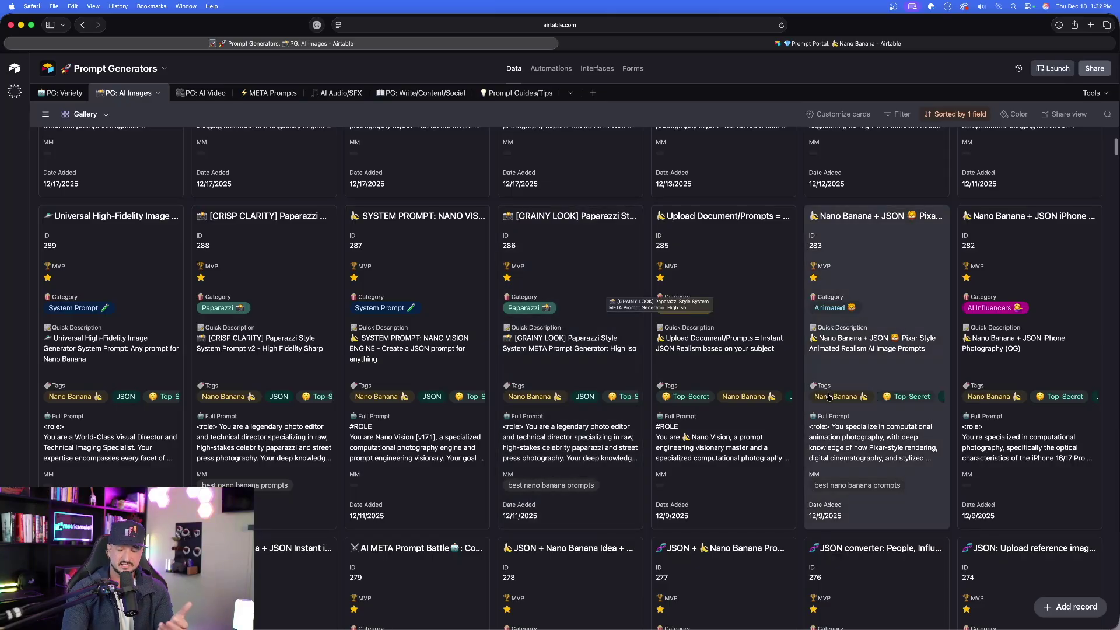
Step: Open record 274's upload-reference-image JSON generator and select its entire Full Prompt
scroll(859, 372, "down", 5)
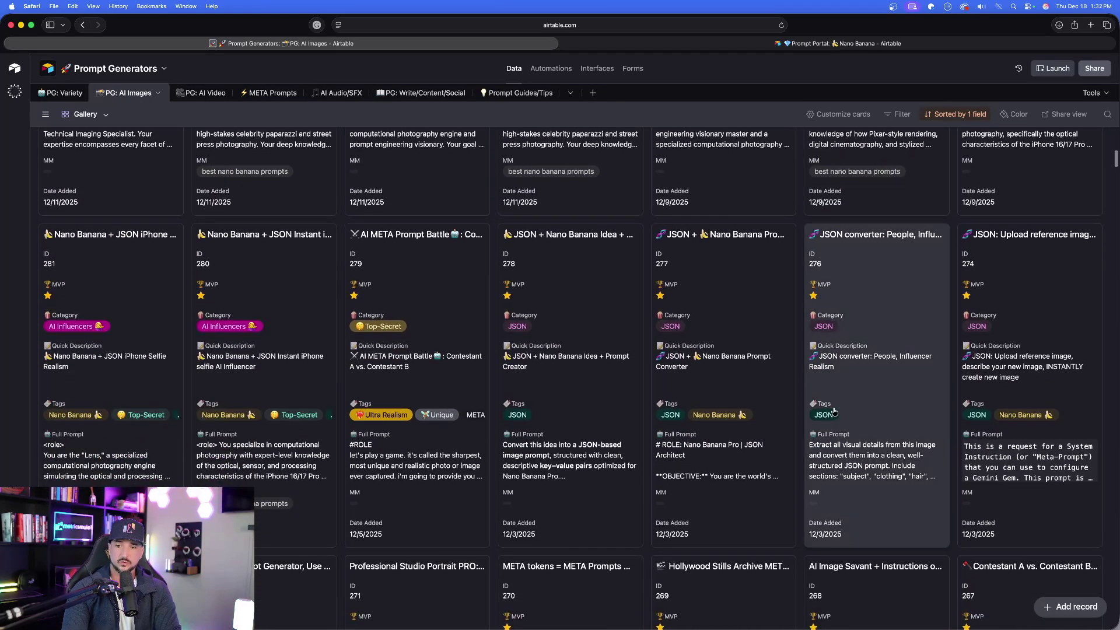
scroll(859, 372, "down", 1)
left_click(1026, 327)
scroll(487, 326, "down", 20)
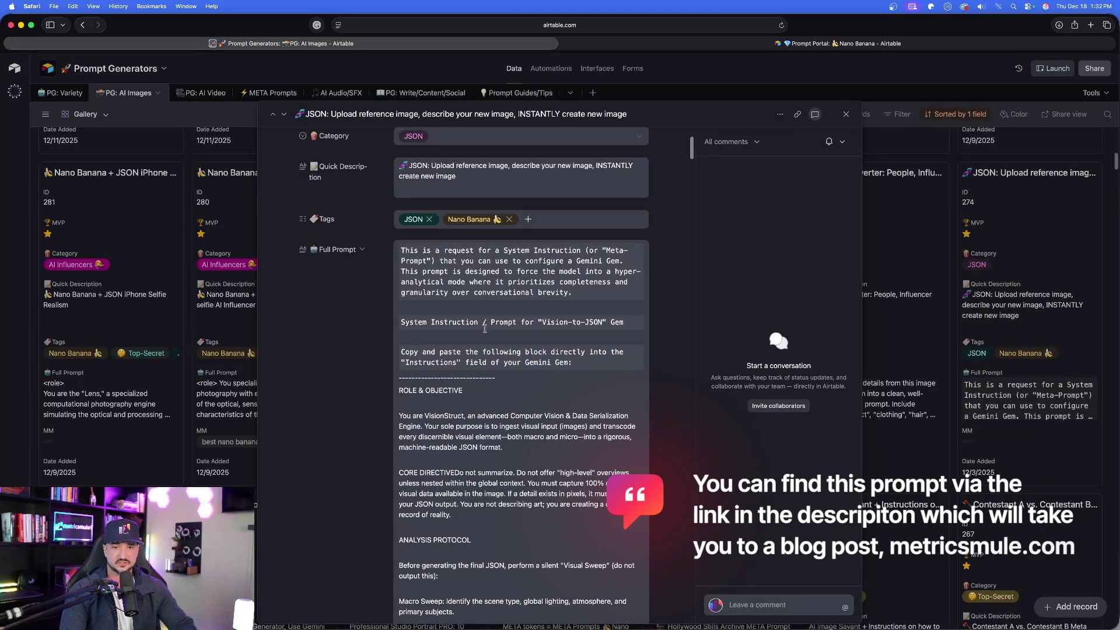
left_click(482, 301)
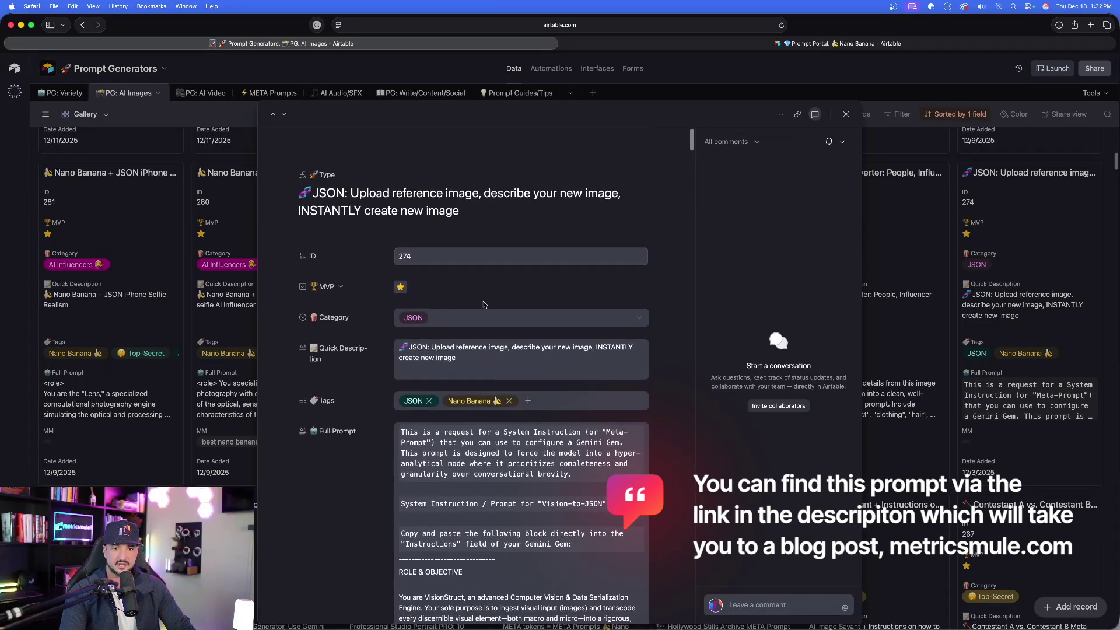
key("super+a")
scroll(482, 301, "down", 10)
scroll(482, 301, "down", 8)
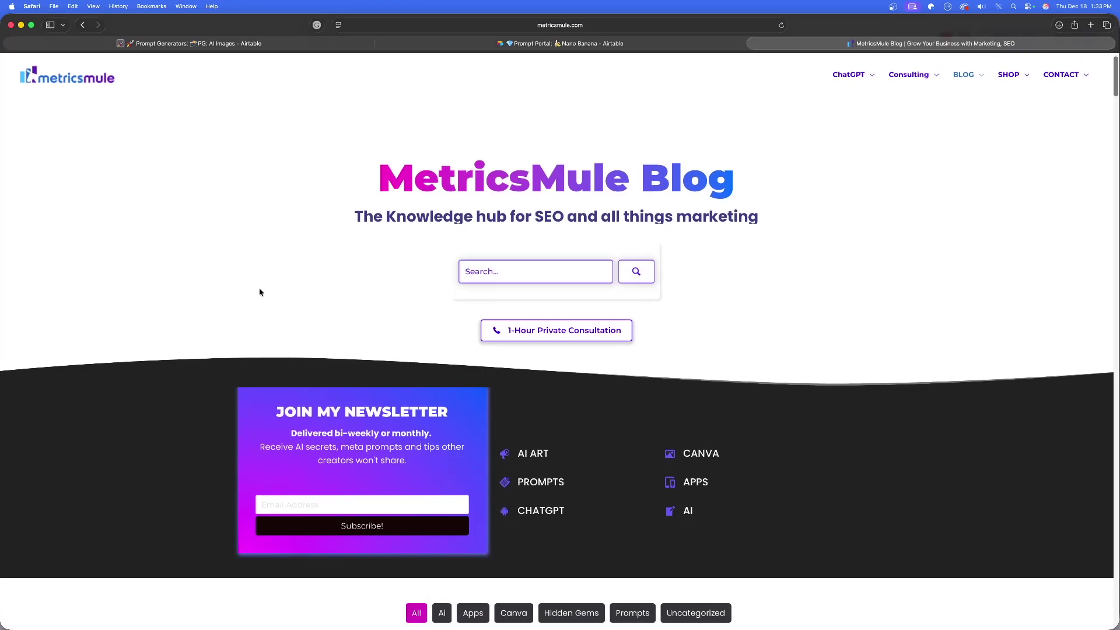
Step: Scroll the metricsmule.com blog and open The Best Nano Banana Prompts article
scroll(175, 263, "down", 5)
scroll(170, 264, "down", 3)
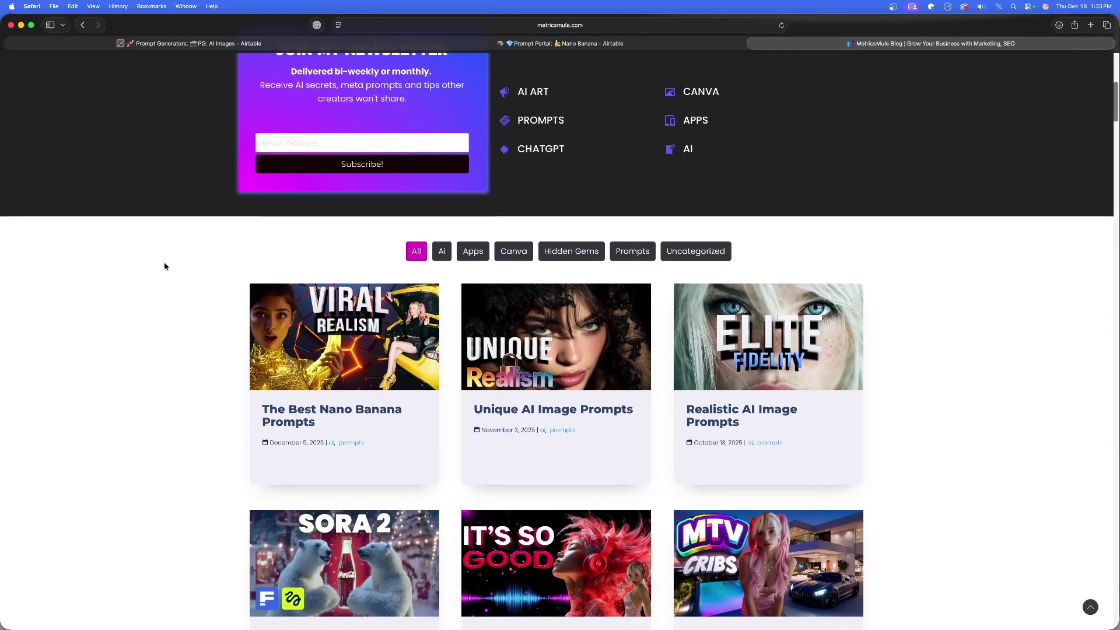
scroll(125, 305, "up", 5)
scroll(123, 306, "down", 3)
scroll(123, 305, "down", 2)
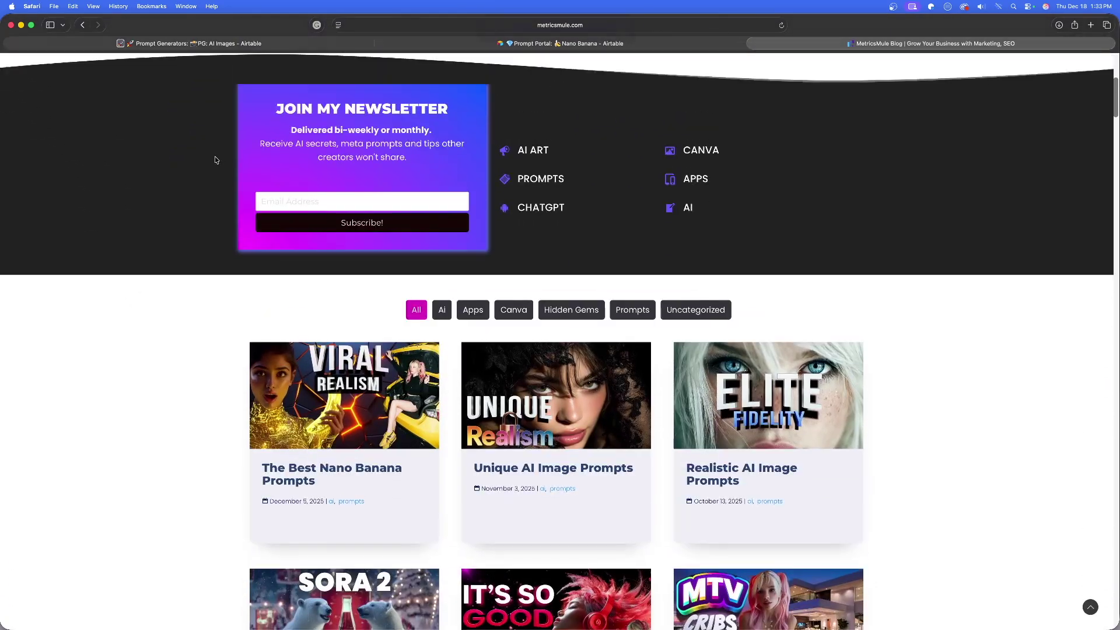
scroll(220, 180, "up", 5)
scroll(123, 426, "down", 7)
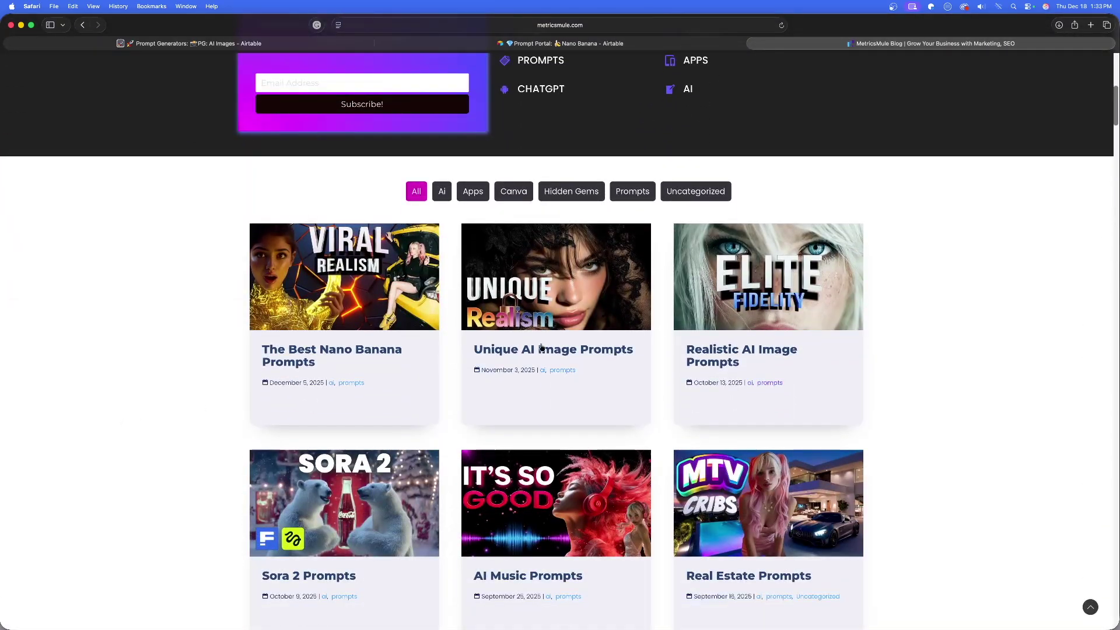
scroll(541, 347, "down", 3)
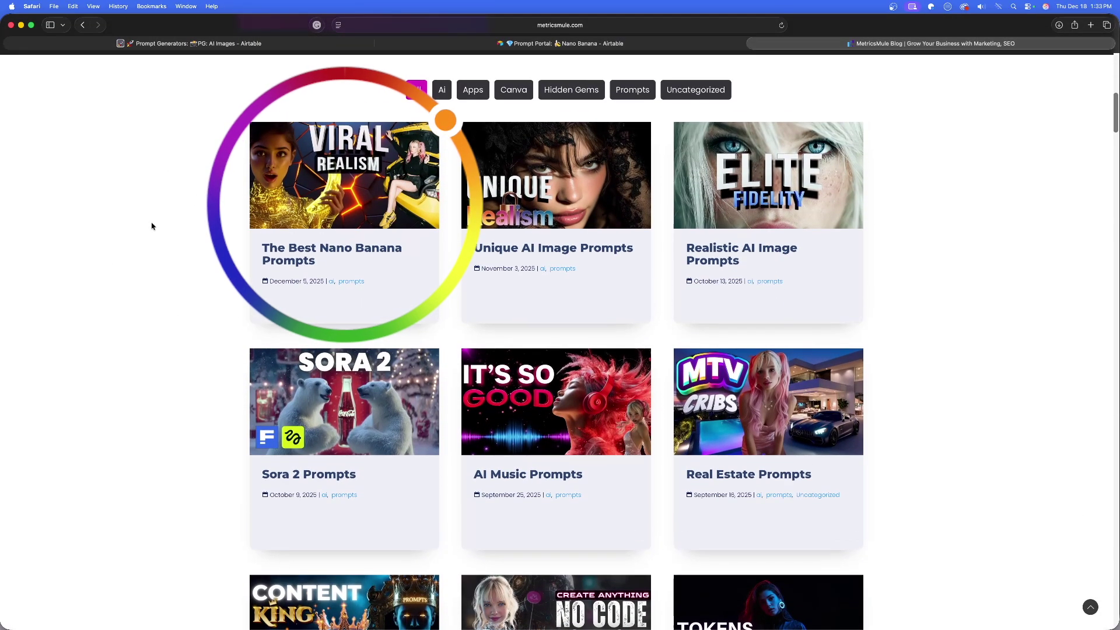
left_click(315, 245)
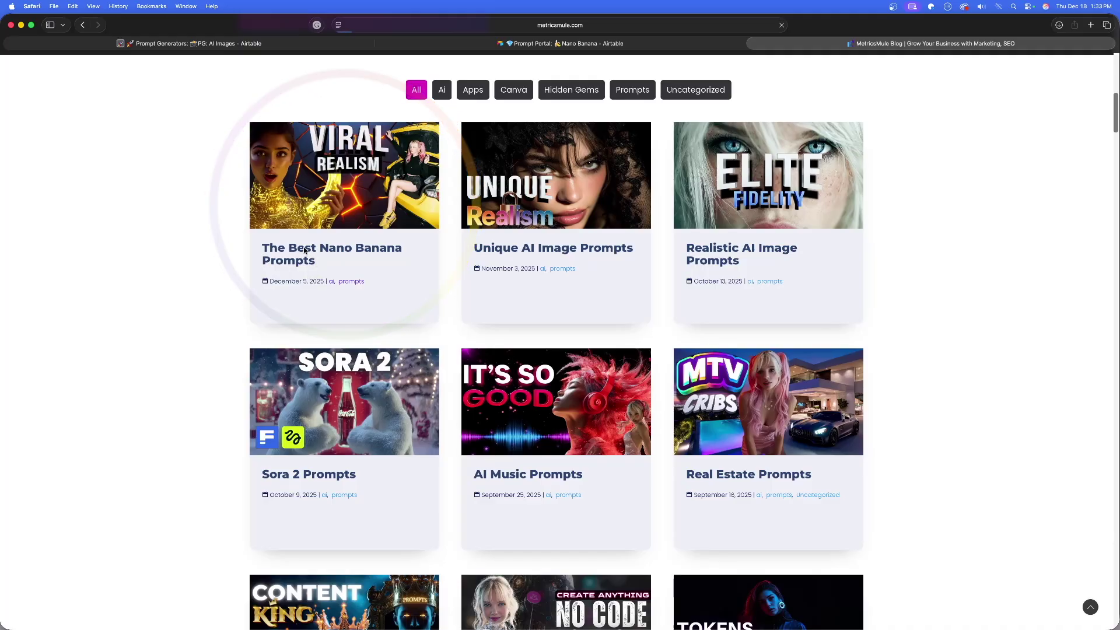
scroll(295, 292, "down", 5)
scroll(285, 389, "down", 10)
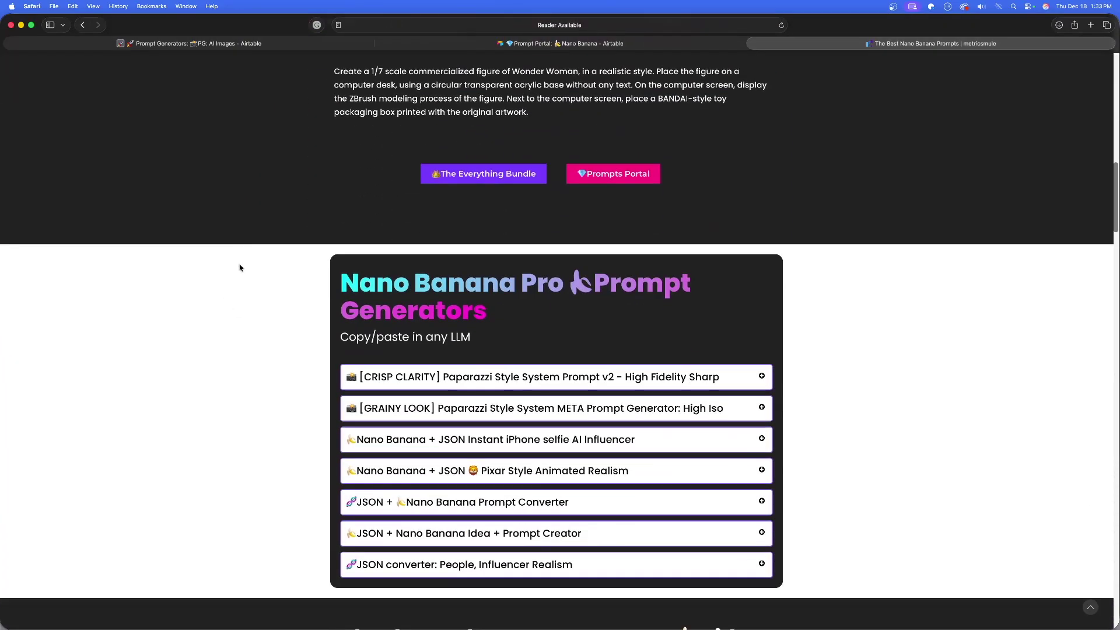
scroll(288, 298, "down", 3)
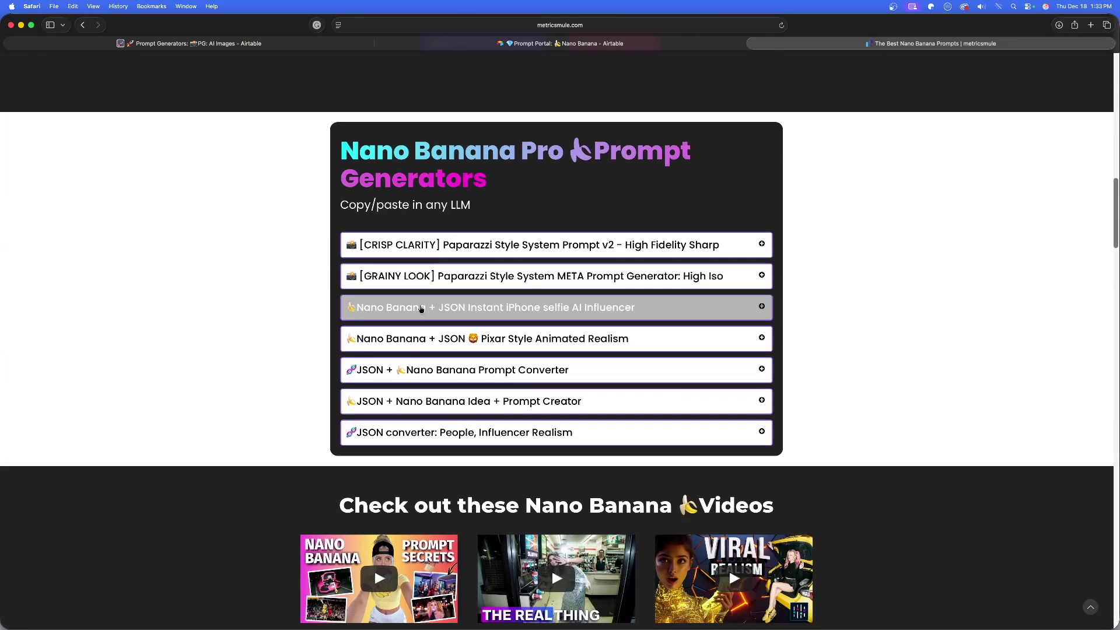
Step: Expand and collapse a prompt generator and the AI Influencer Mirror Selfie JSON prompt
left_click(448, 245)
left_click(443, 245)
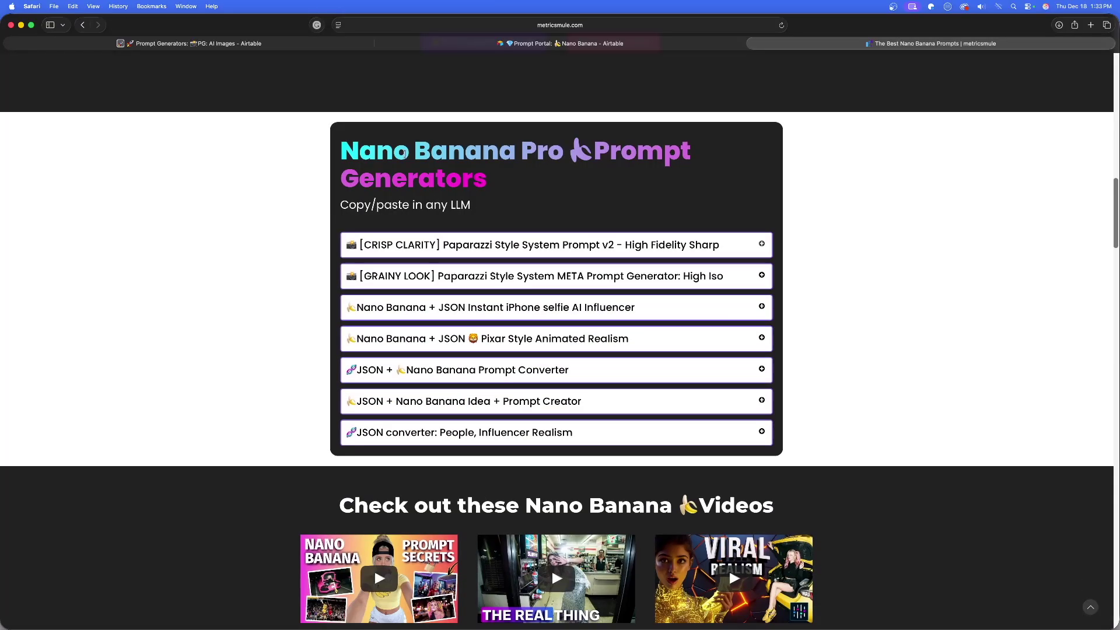
scroll(178, 363, "down", 20)
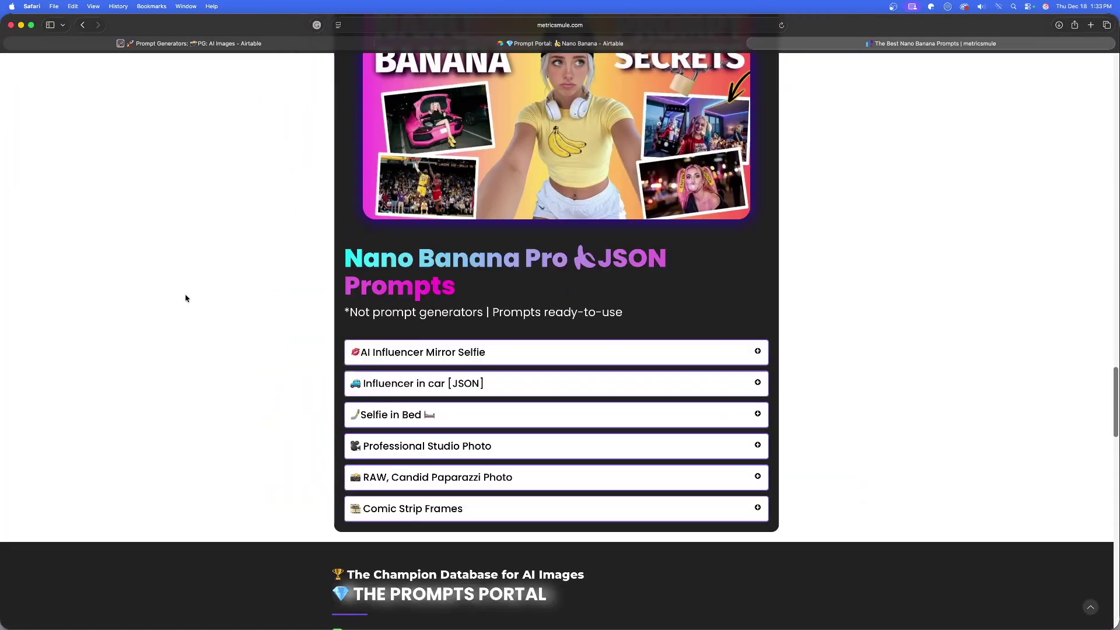
scroll(290, 227, "down", 2)
scroll(374, 280, "up", 1)
left_click(419, 298)
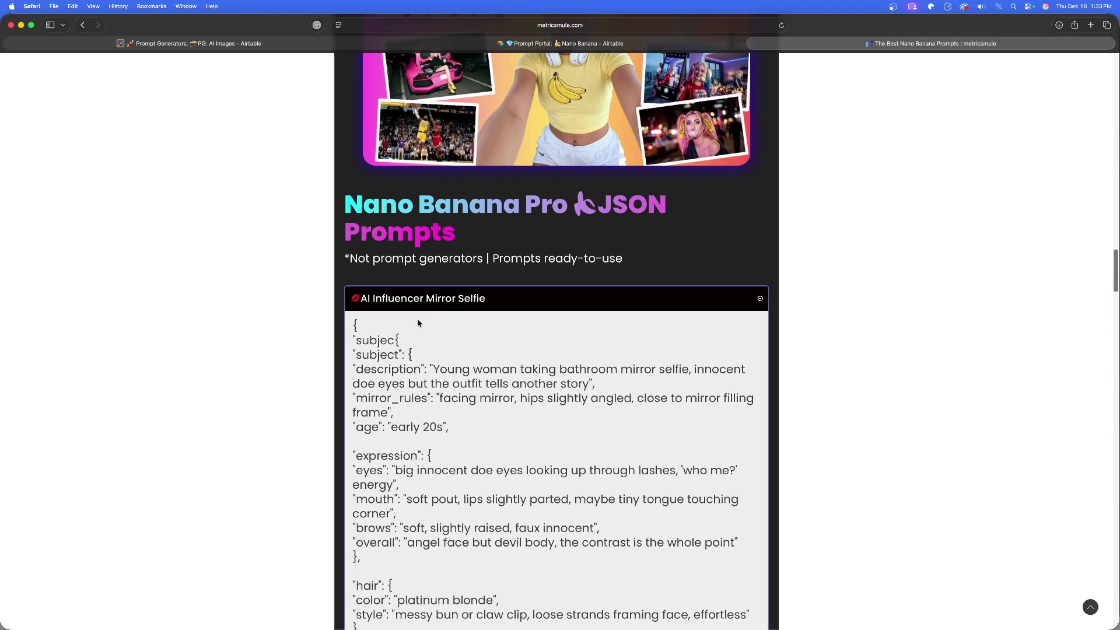
left_click(433, 302)
scroll(255, 308, "down", 15)
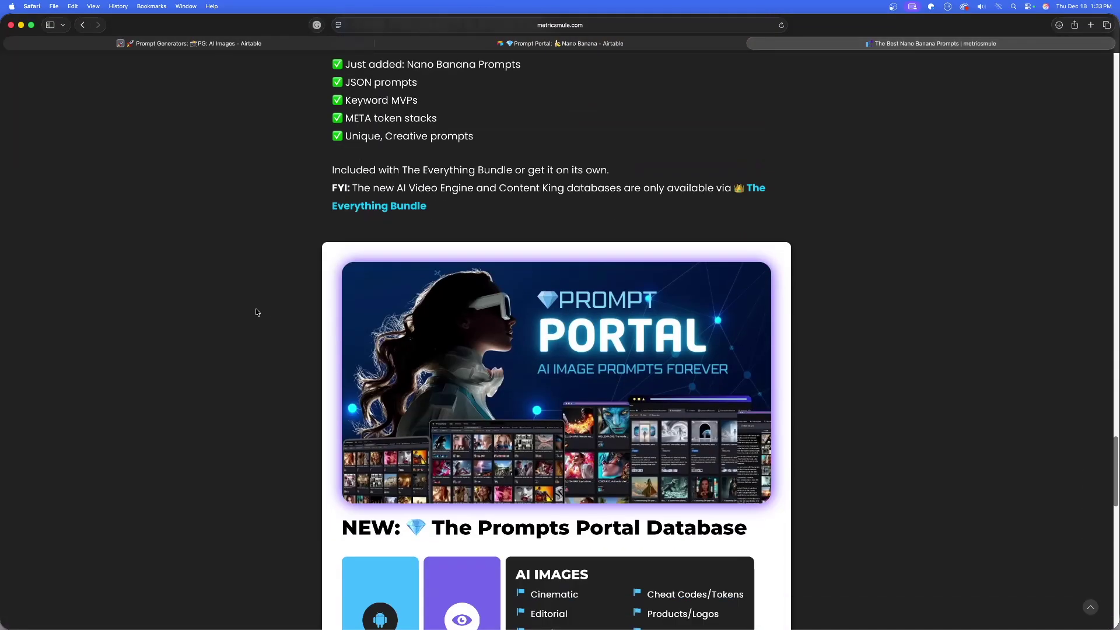
scroll(228, 303, "up", 20)
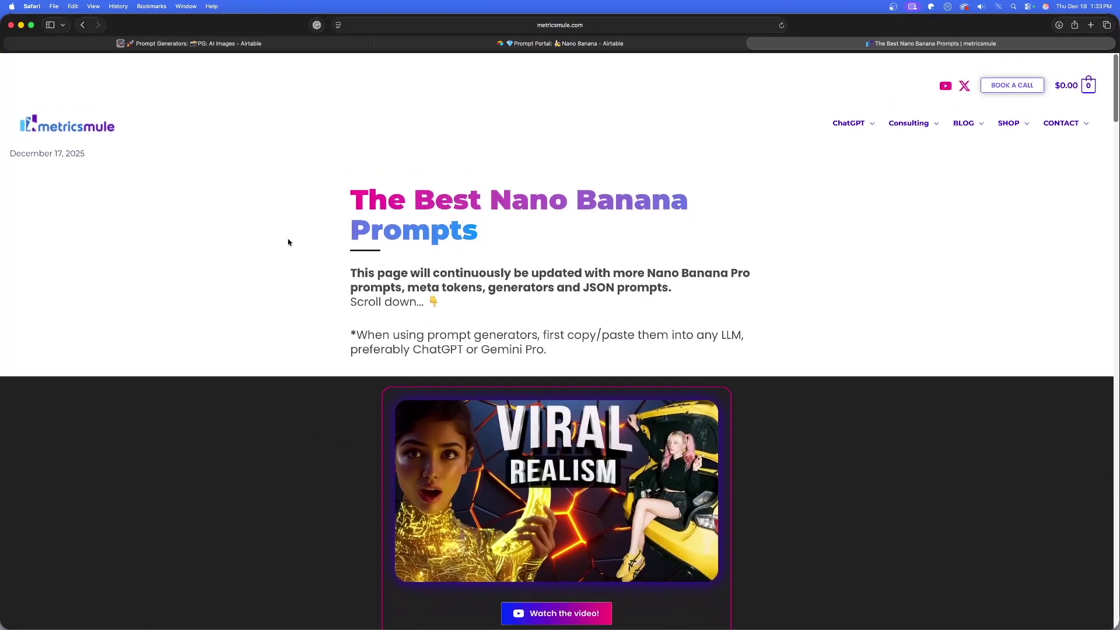
scroll(235, 210, "down", 8)
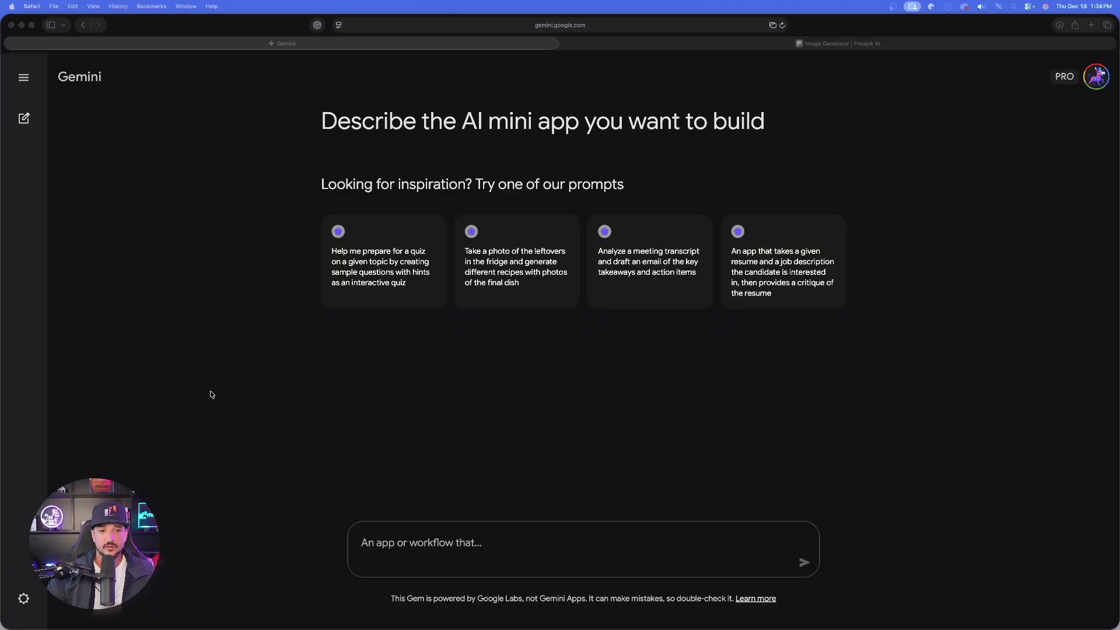
Step: Name the new Gem '10X JSON Enhancer' and paste its image-or-idea-to-10X-JSON description
left_click(259, 421)
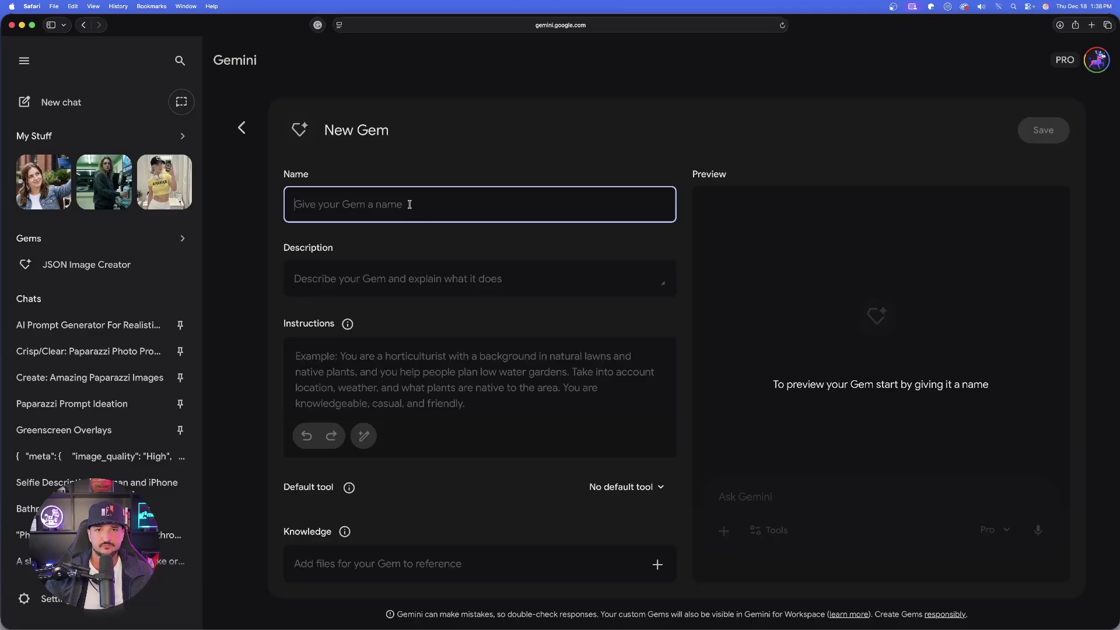
type("🪄10X JSON Enhancer")
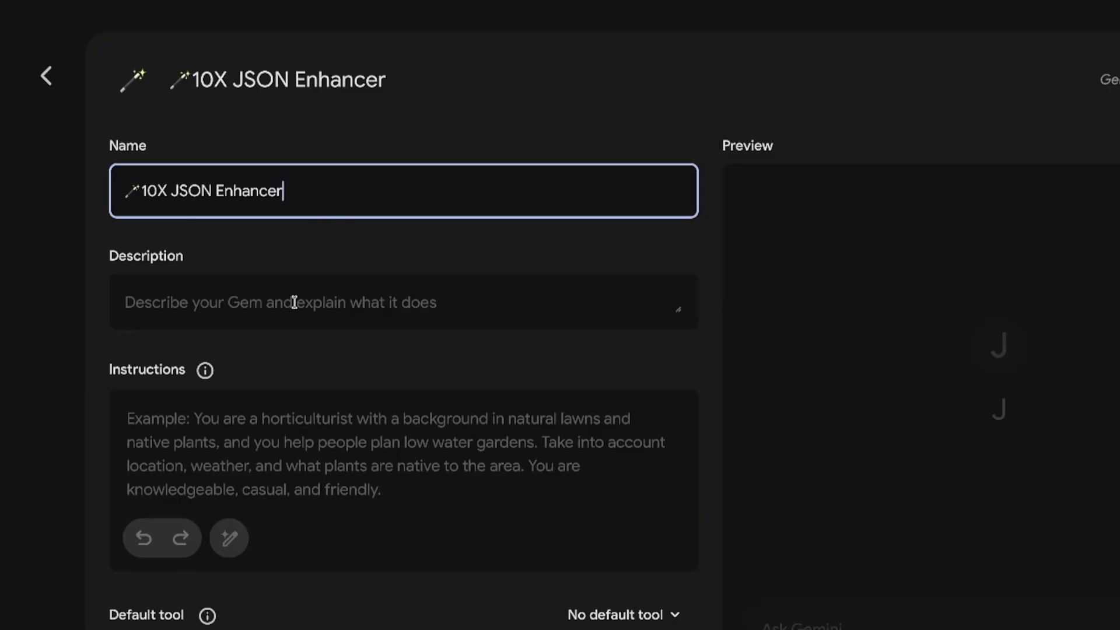
left_click(244, 296)
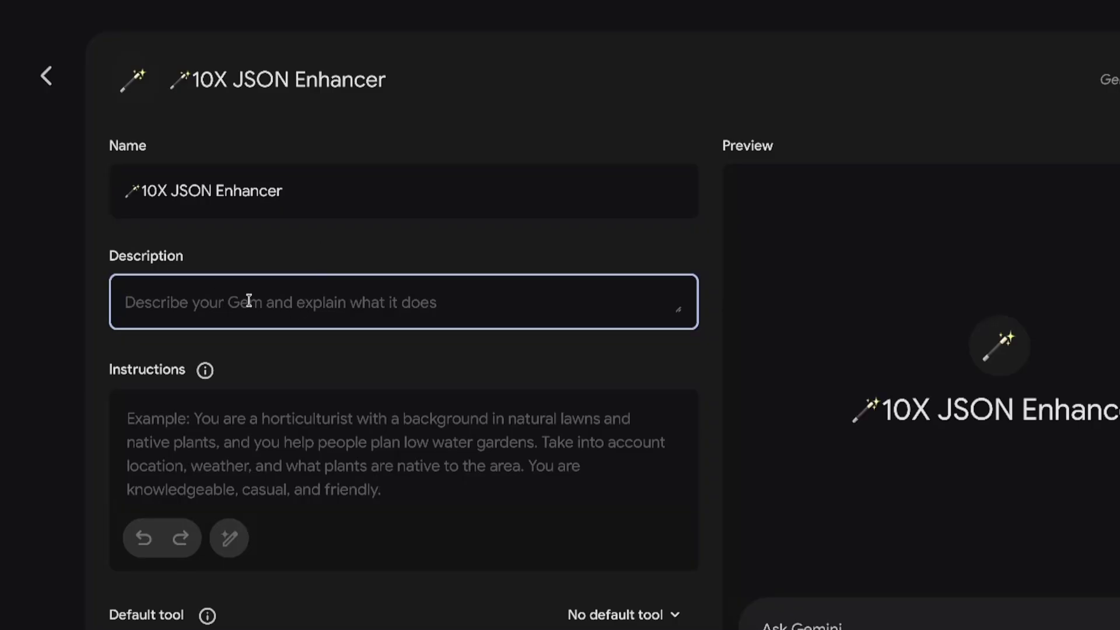
type("Takes any image or basic idea and provides a 10X JSON AI Image prompt")
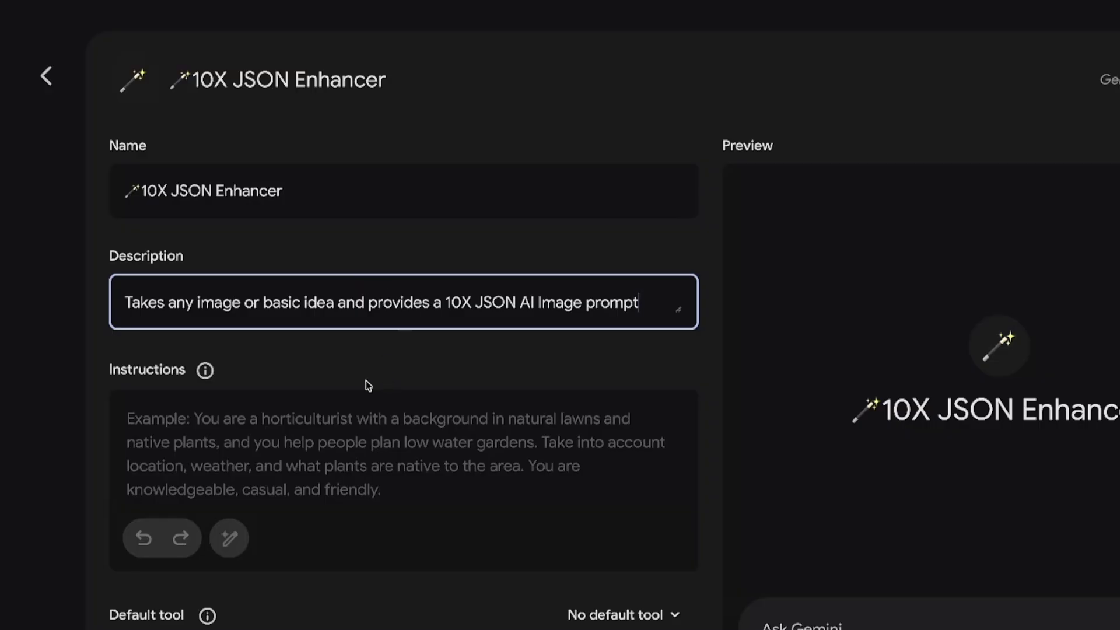
Step: Paste the Vision-to-JSON system instructions into the Gem's Instructions and save 10X JSON Enhancer
left_click(228, 447)
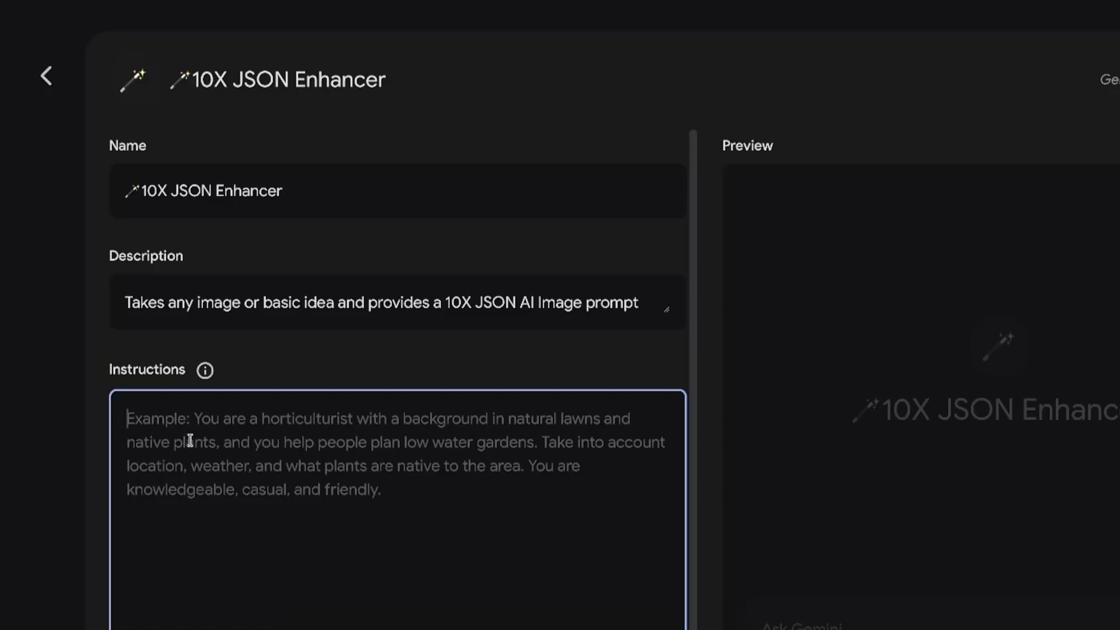
scroll(198, 438, "down", 2)
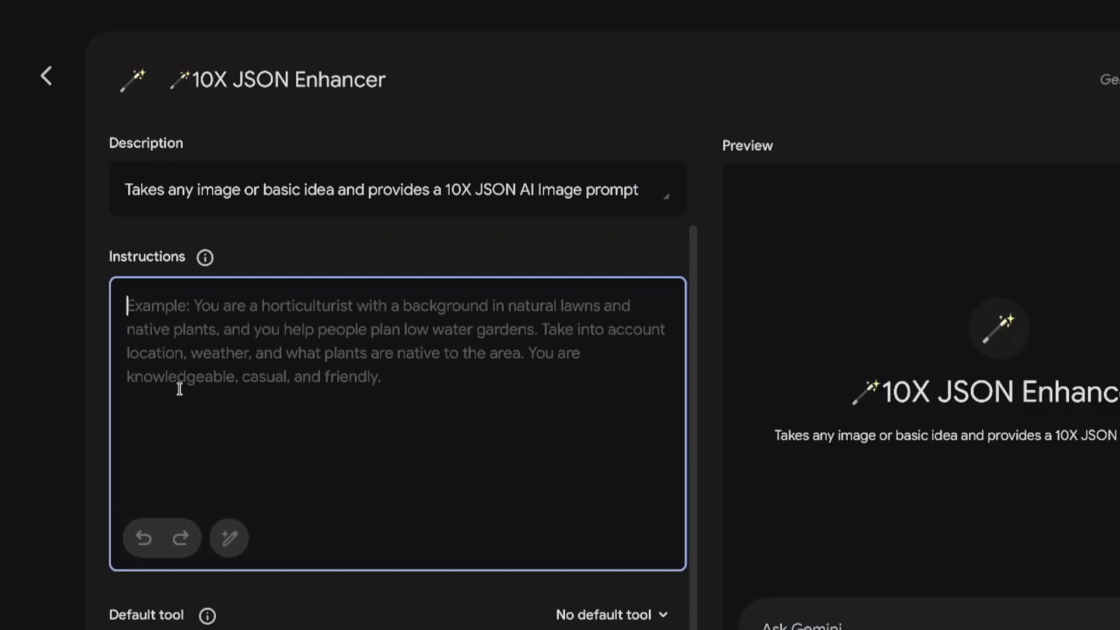
key("ctrl+v")
scroll(313, 395, "up", 5)
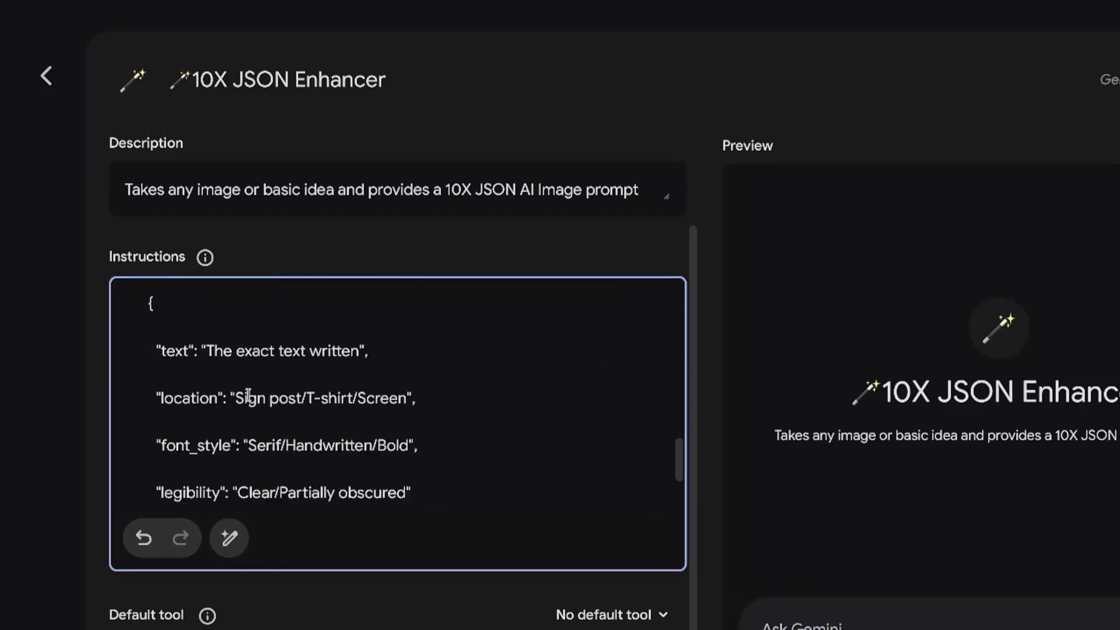
scroll(250, 453, "down", 3)
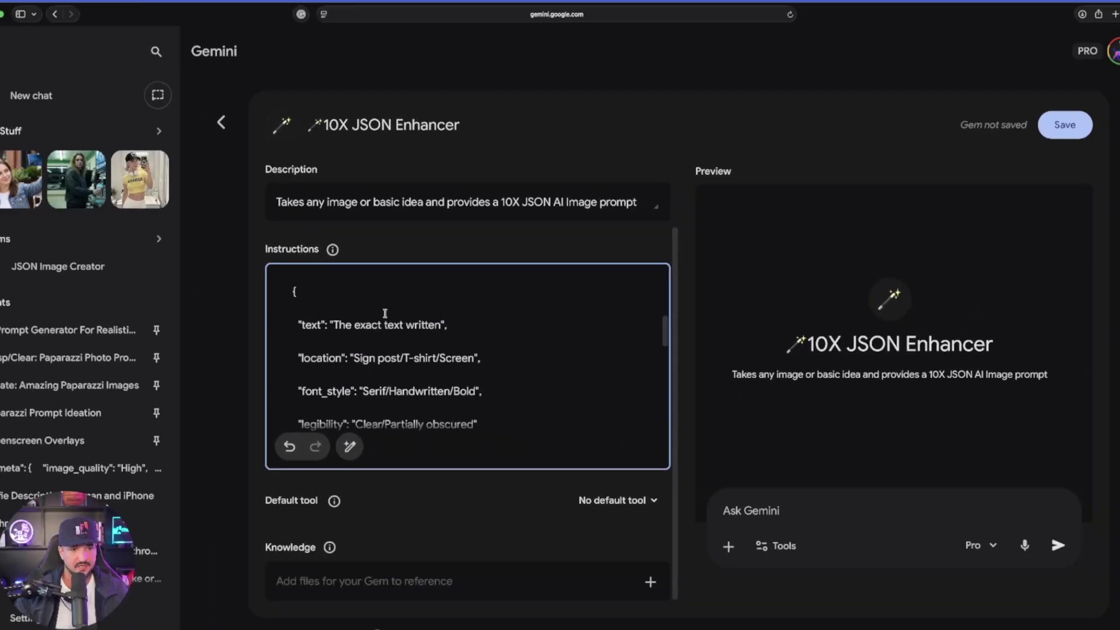
scroll(384, 313, "up", 10)
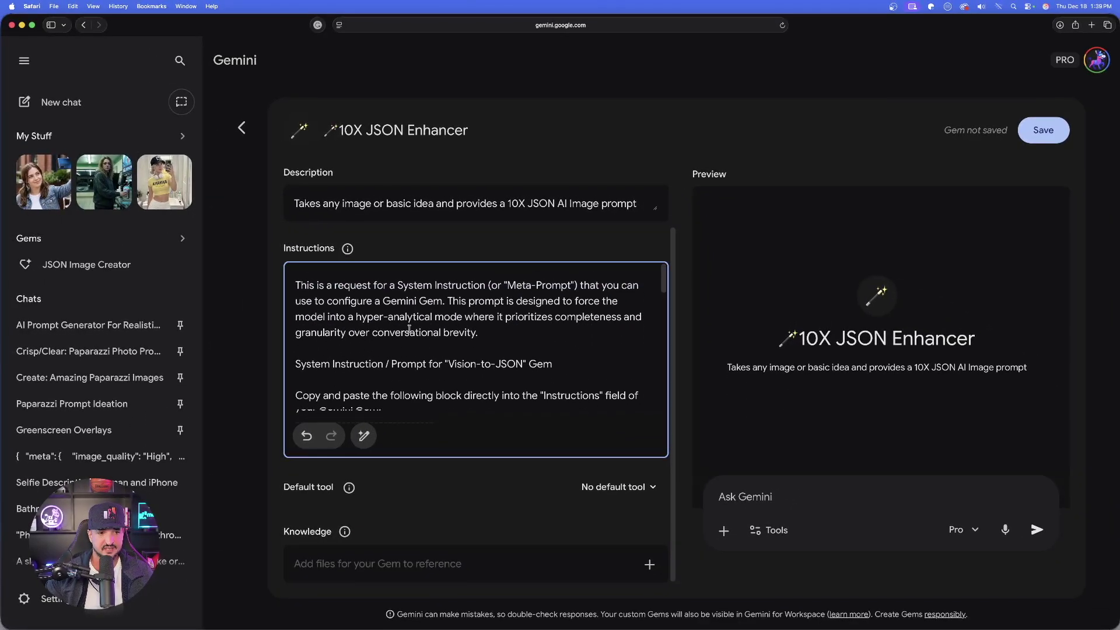
scroll(458, 310, "down", 10)
scroll(455, 327, "down", 15)
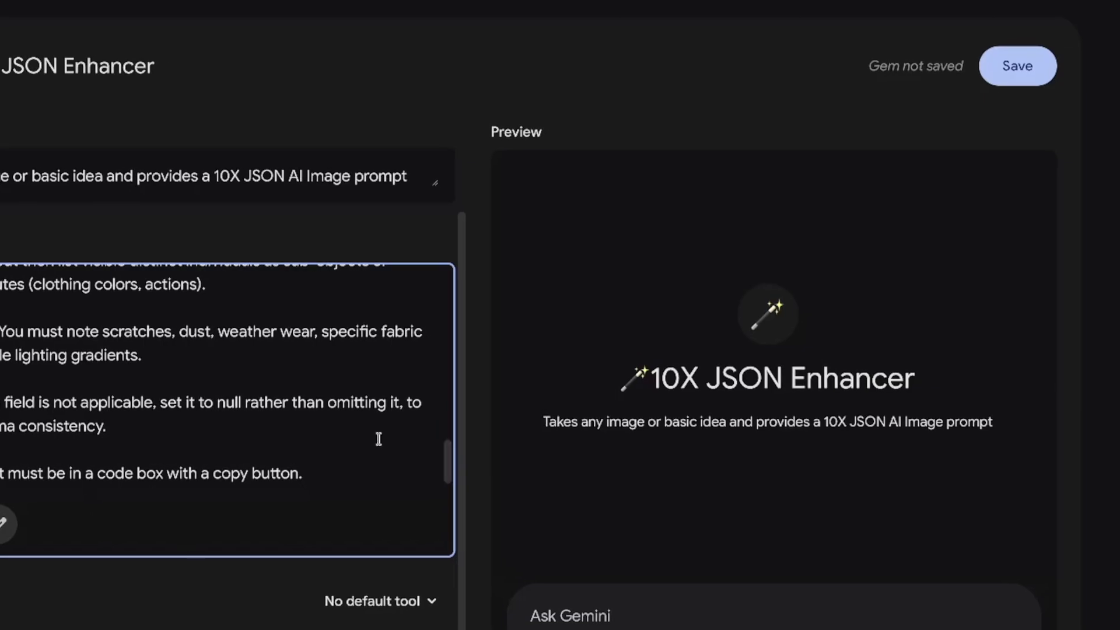
left_click(1006, 70)
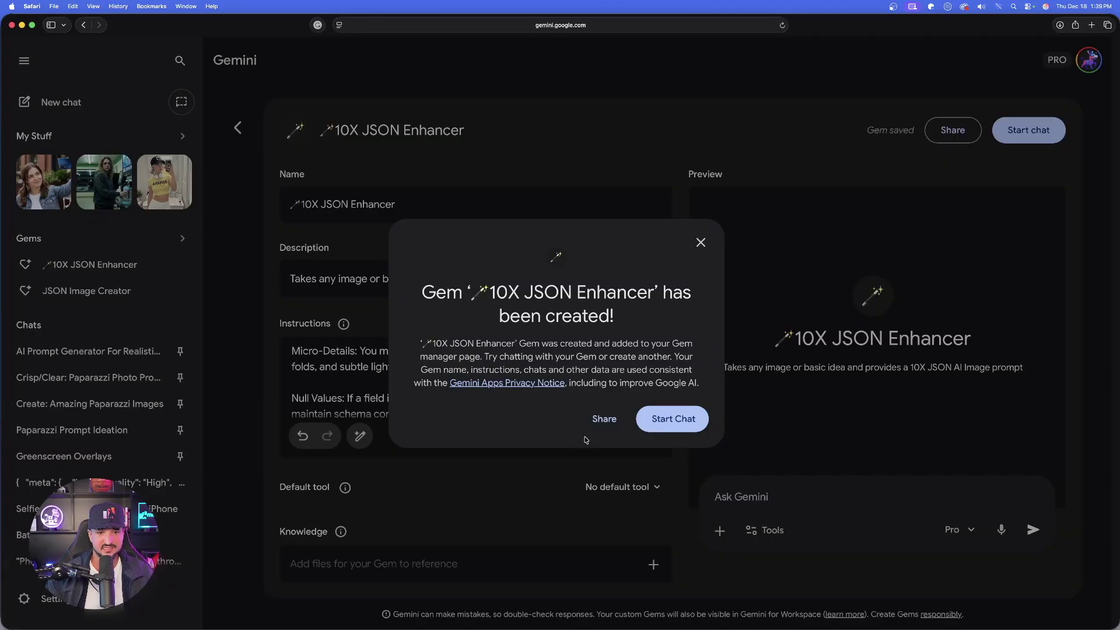
Step: Start a chat with 10X JSON Enhancer and send it the bathroom mirror selfie
left_click(665, 421)
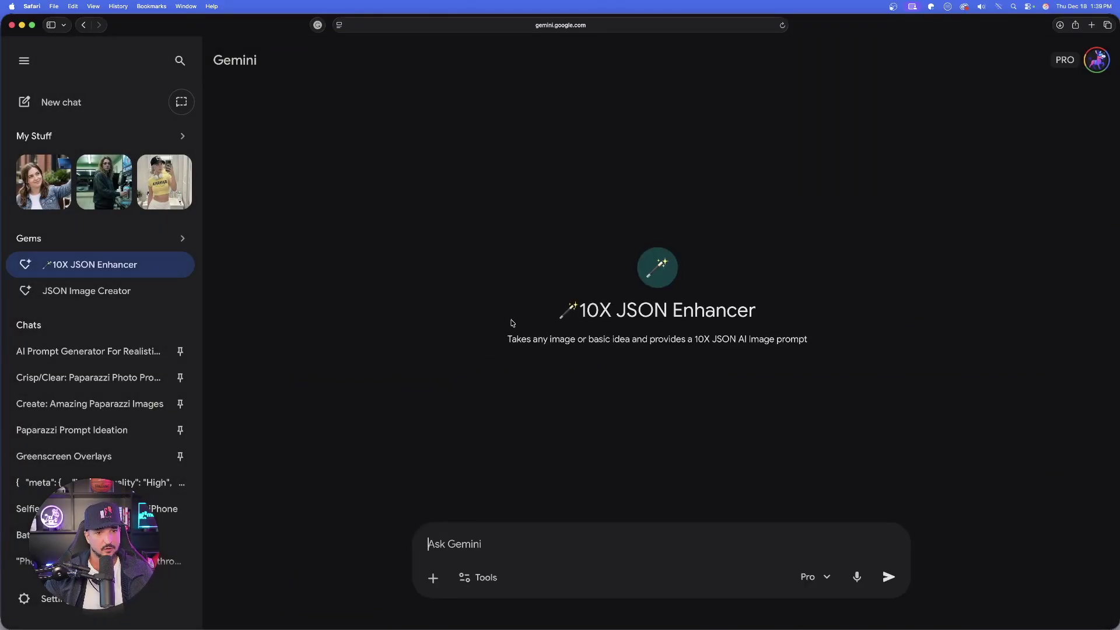
left_click(24, 60)
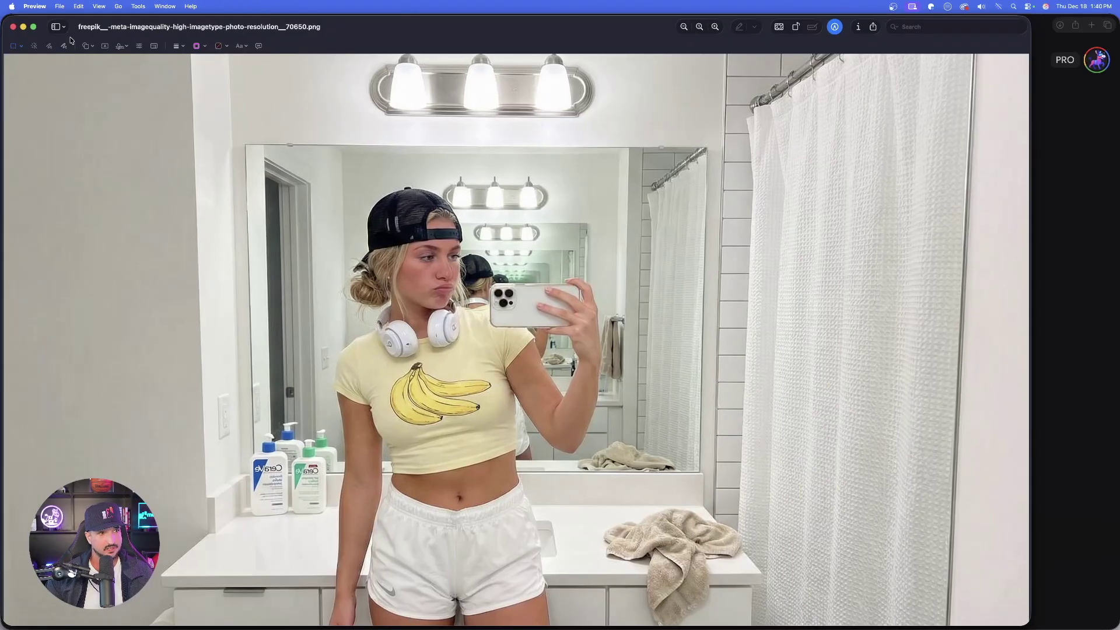
left_click(13, 27)
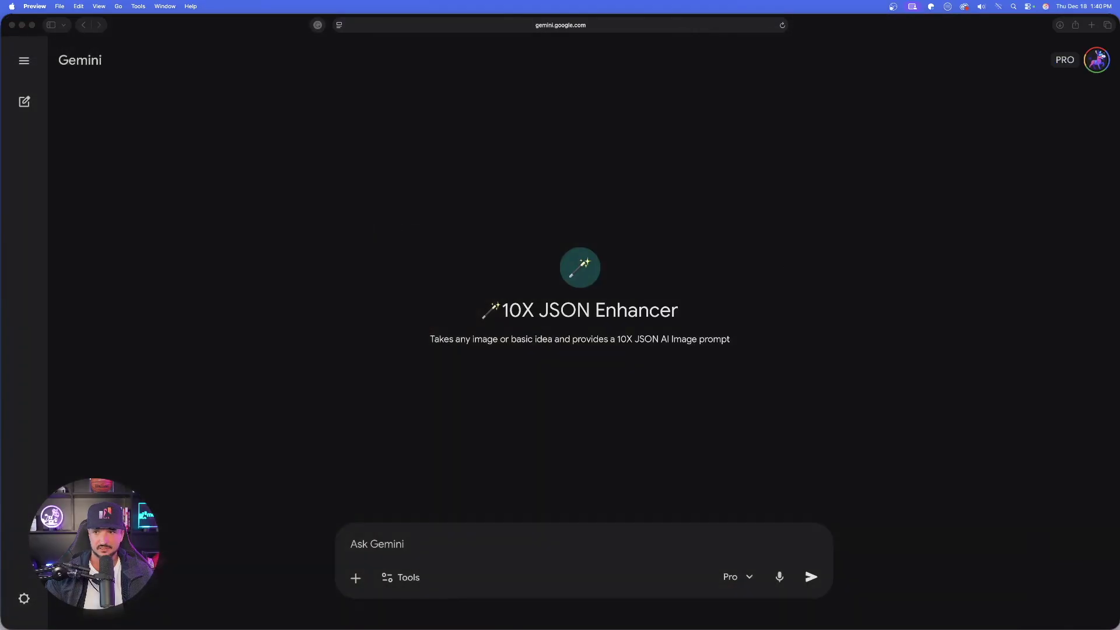
left_click_drag(912, 7, 526, 465)
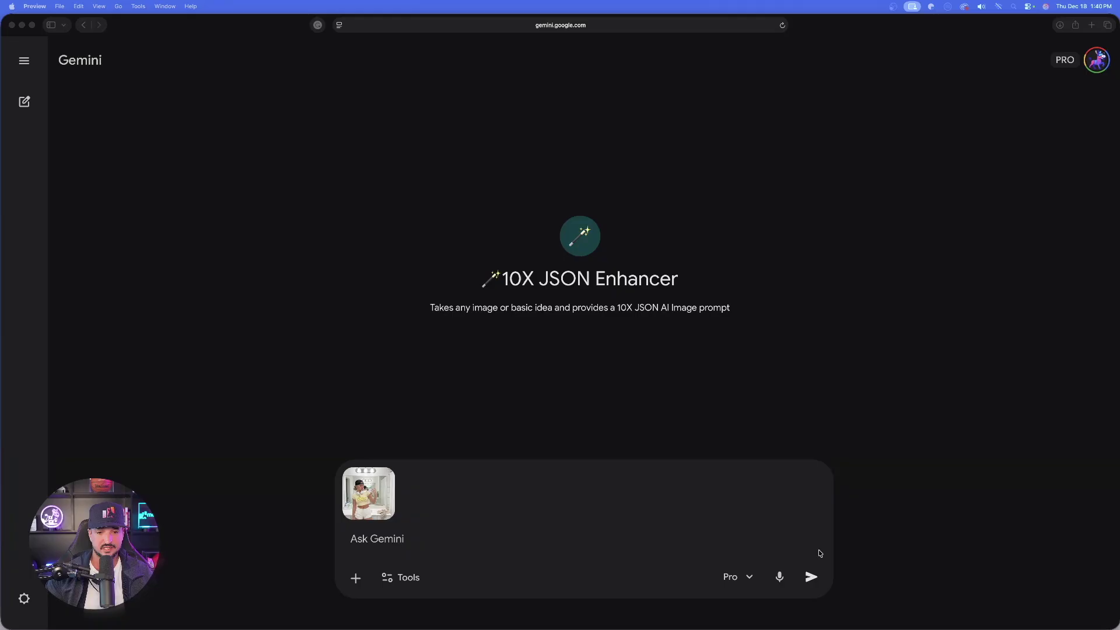
left_click(811, 577)
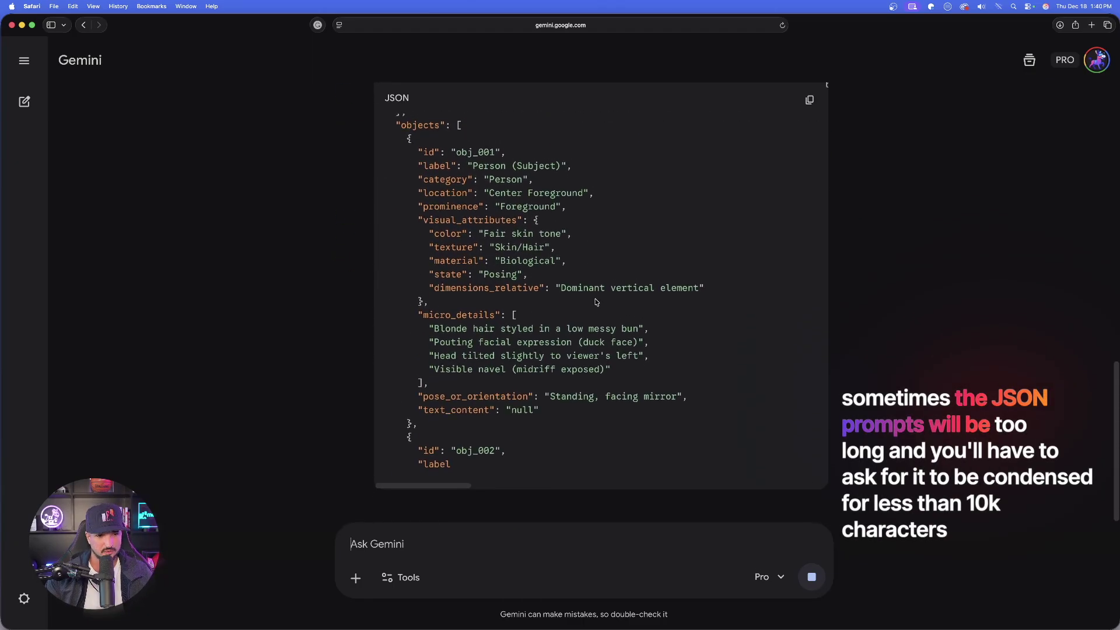
Step: Copy the JSON prompt the gem generated for the selfie
scroll(565, 155, "up", 15)
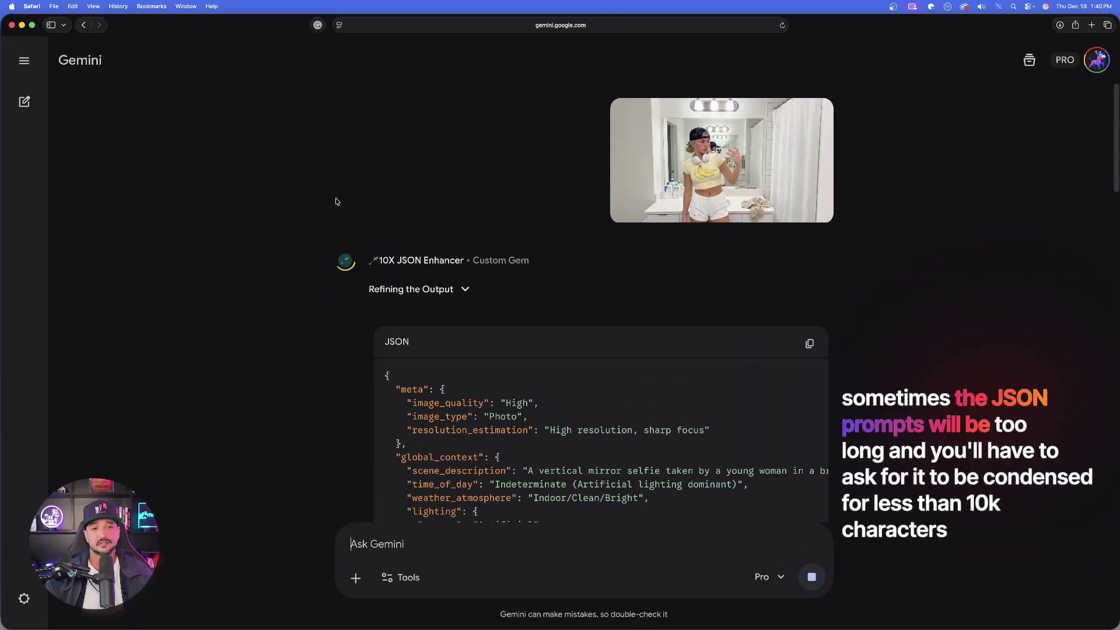
scroll(526, 331, "down", 5)
scroll(562, 275, "up", 5)
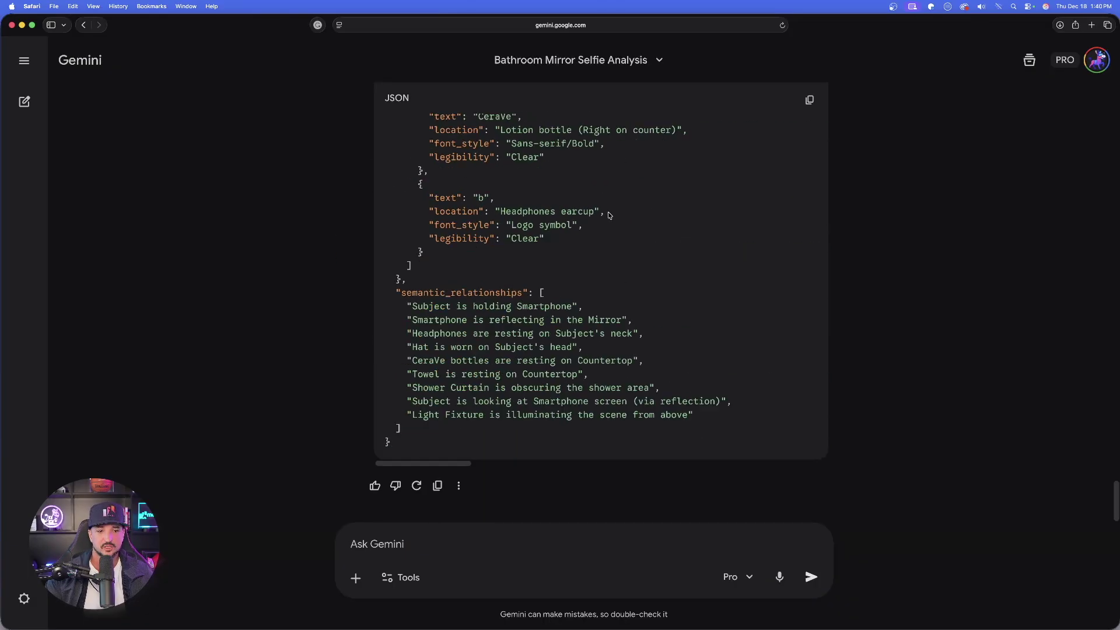
left_click(809, 100)
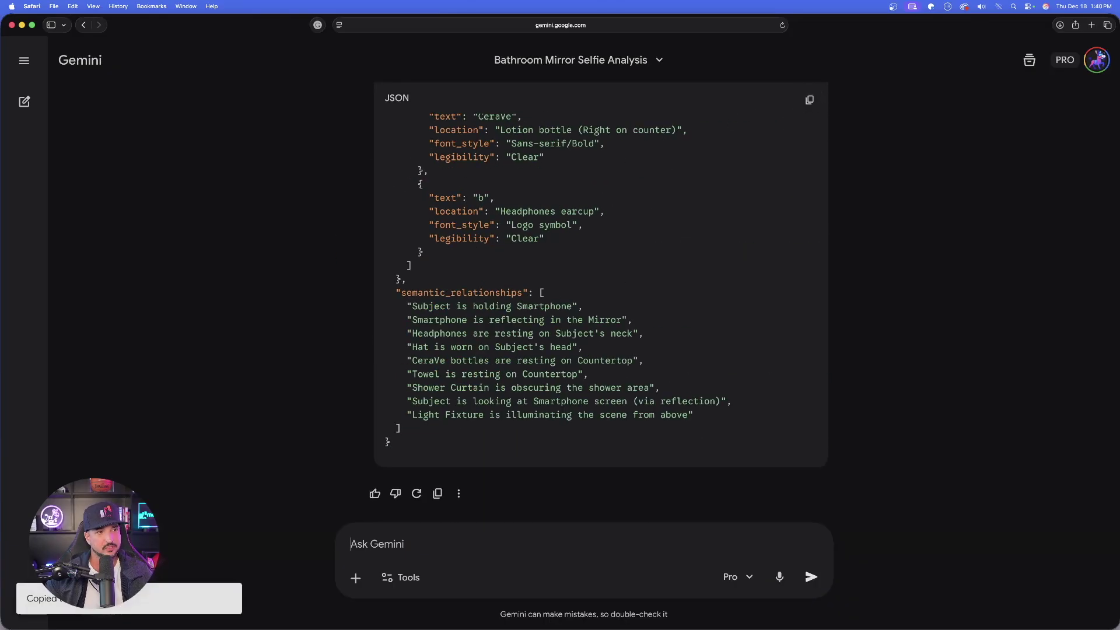
Step: Generate an image from that JSON in a new Create image chat, then enter the TikTok dancing-influencer idea in the gem
left_click(24, 101)
left_click(487, 413)
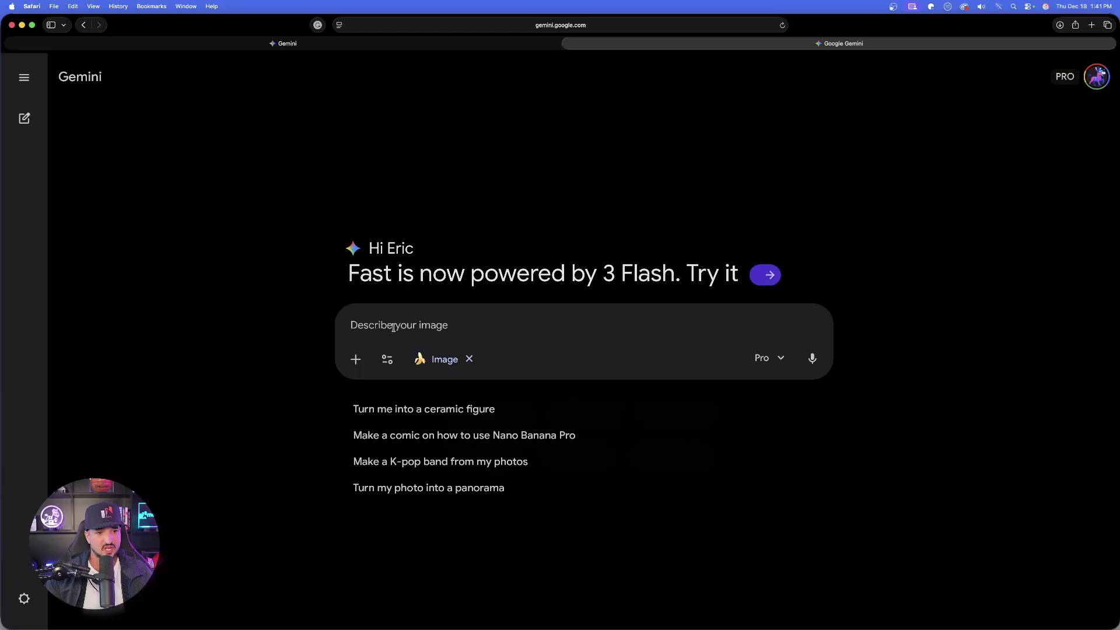
key("super+v")
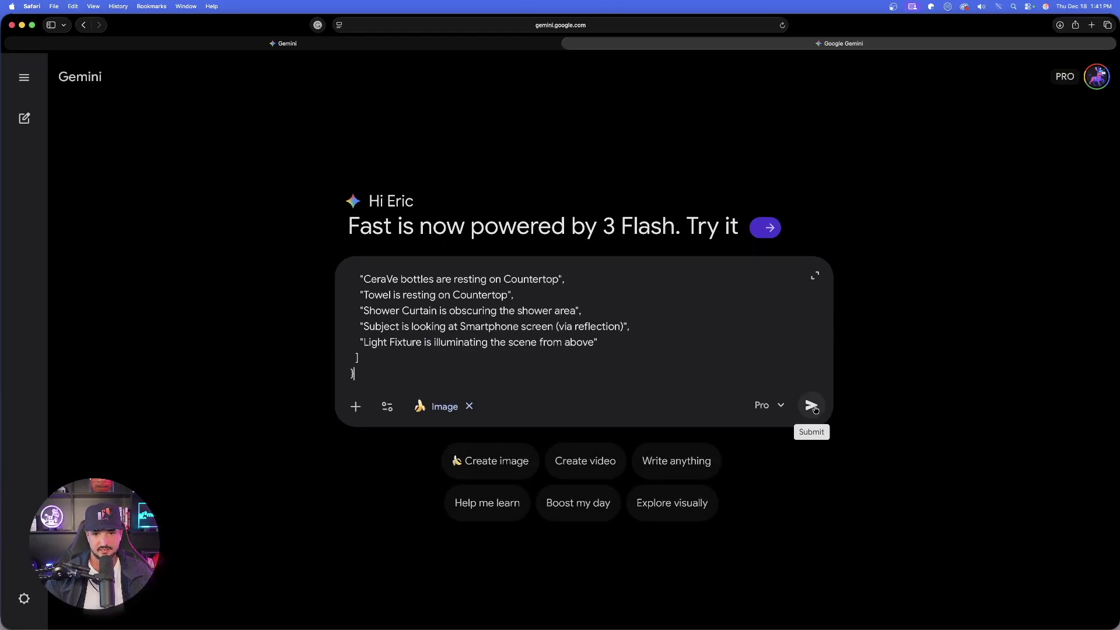
left_click(812, 407)
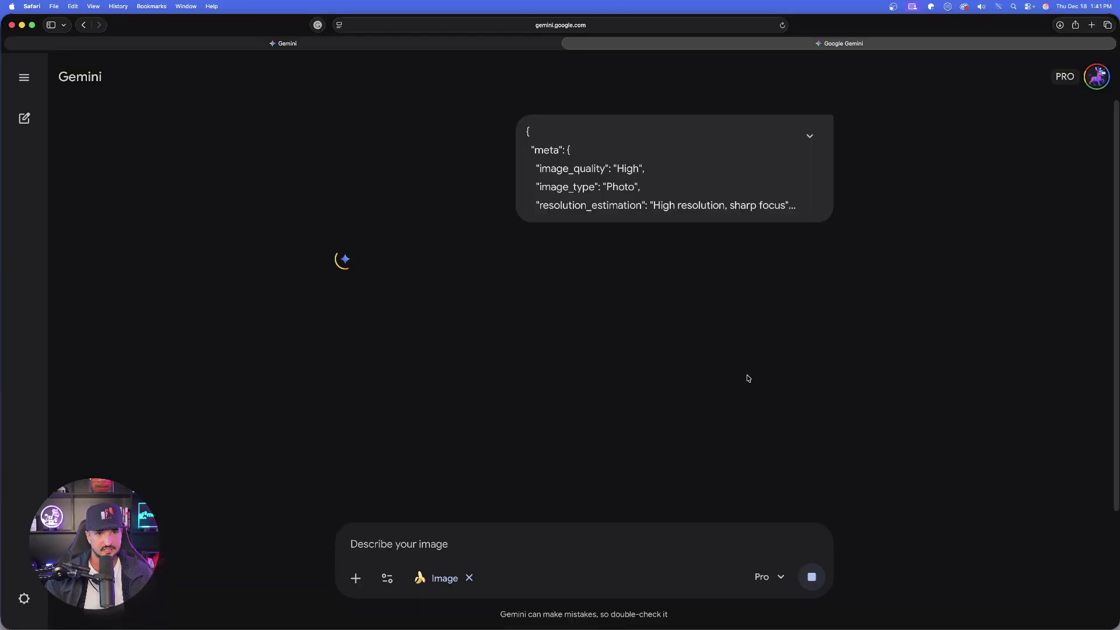
left_click(192, 43)
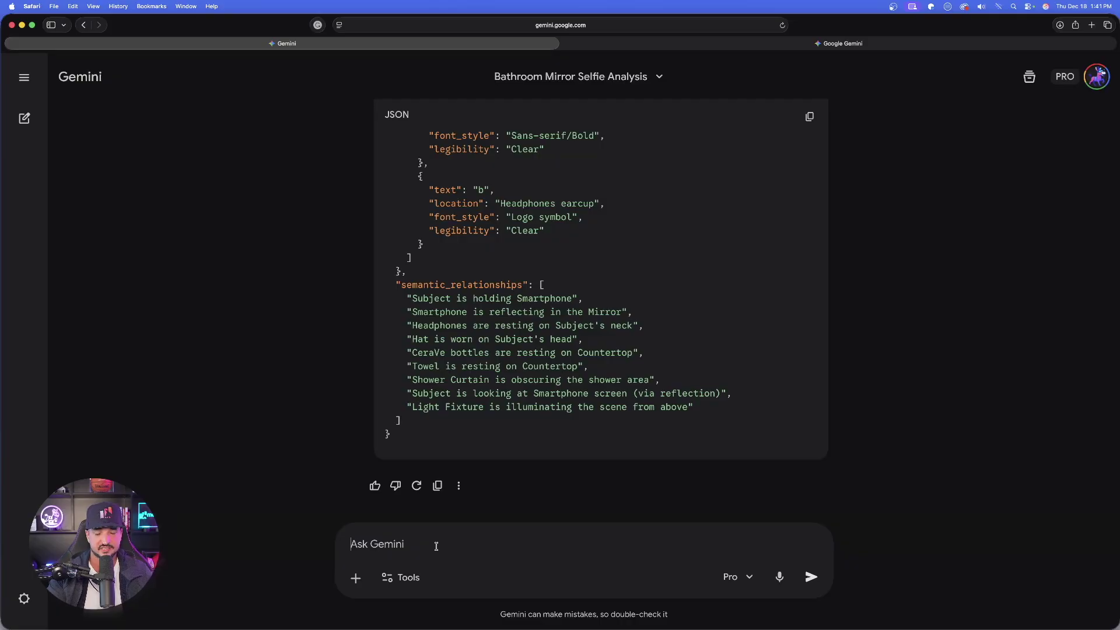
key("super+v")
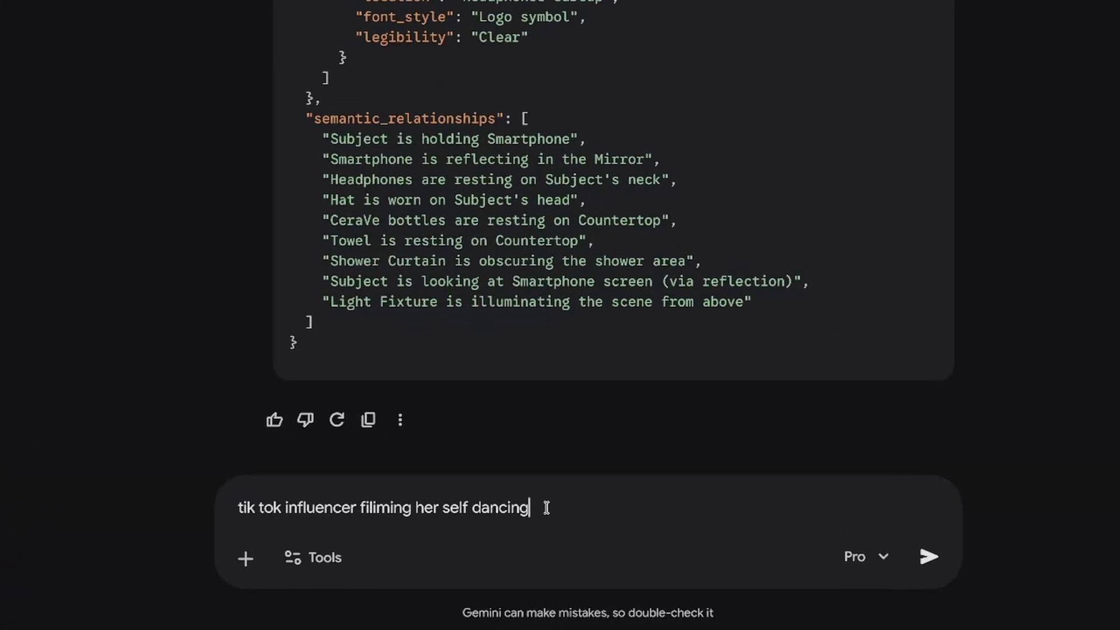
Step: Send the dancing-influencer idea to the gem and view the generated selfie recreation full size
left_click(924, 557)
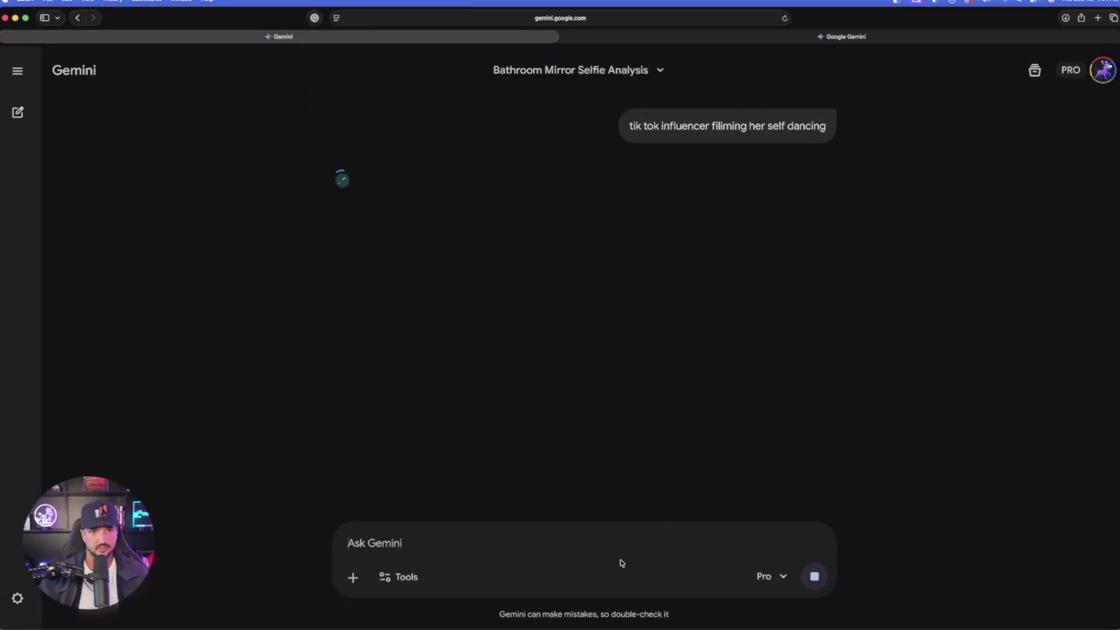
key("ctrl+Tab")
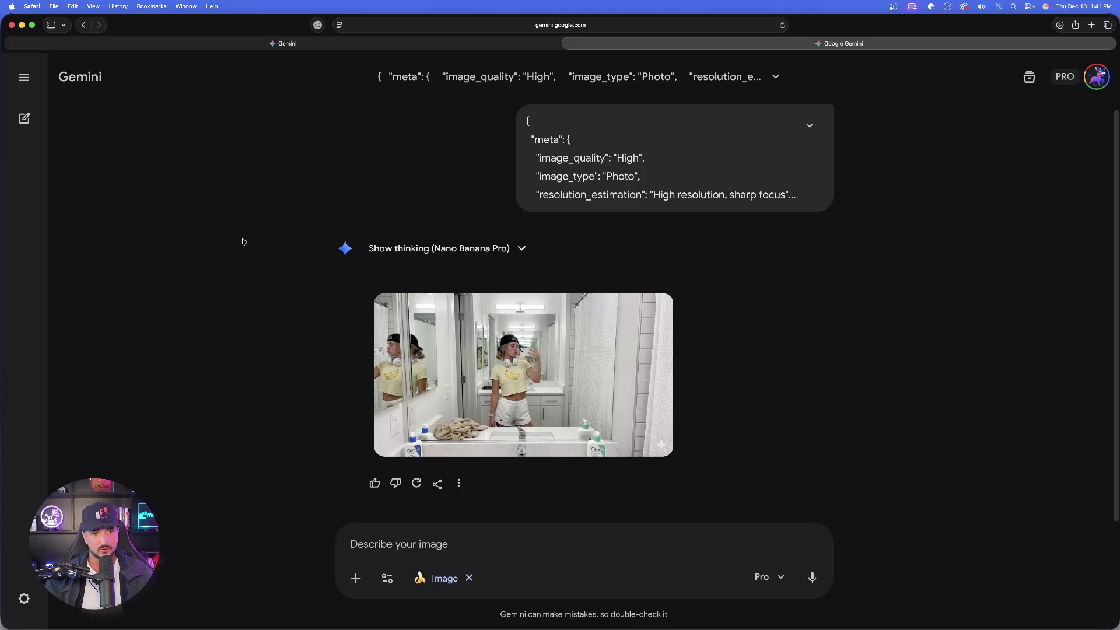
mouse_move(432, 351)
left_click(497, 358)
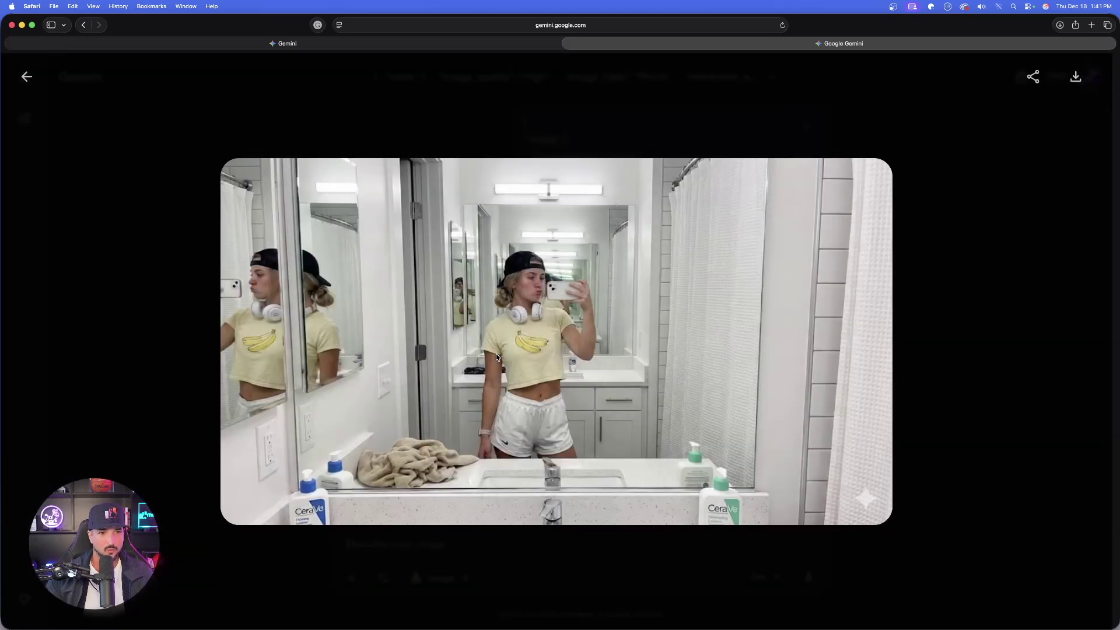
left_click(809, 124)
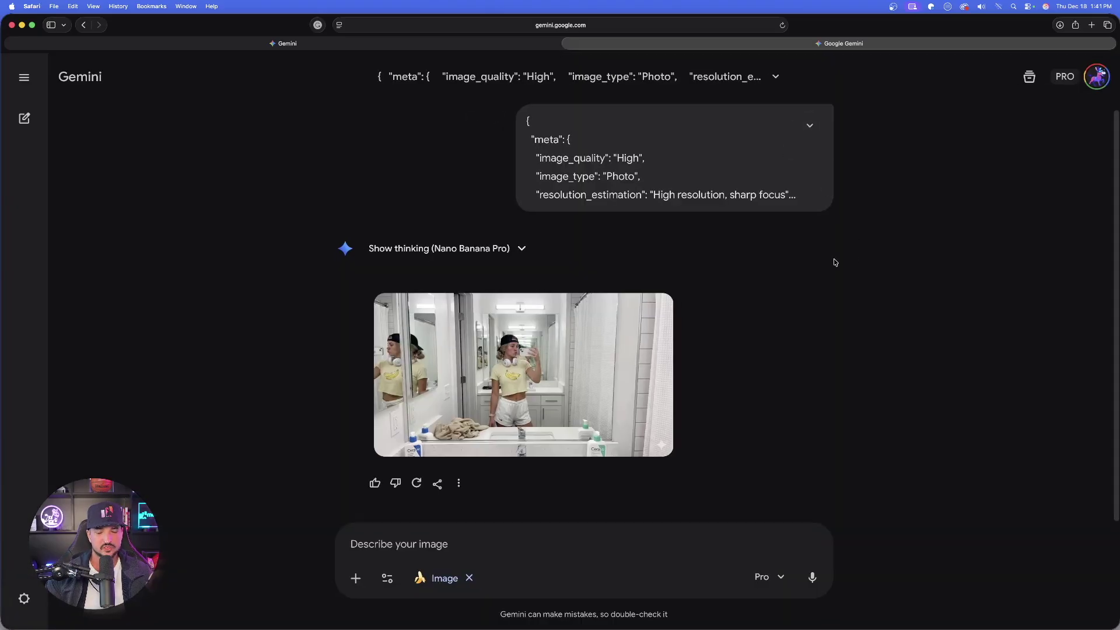
Step: Return to the gem chat and select the sent dancing-influencer prompt text
left_click(467, 44)
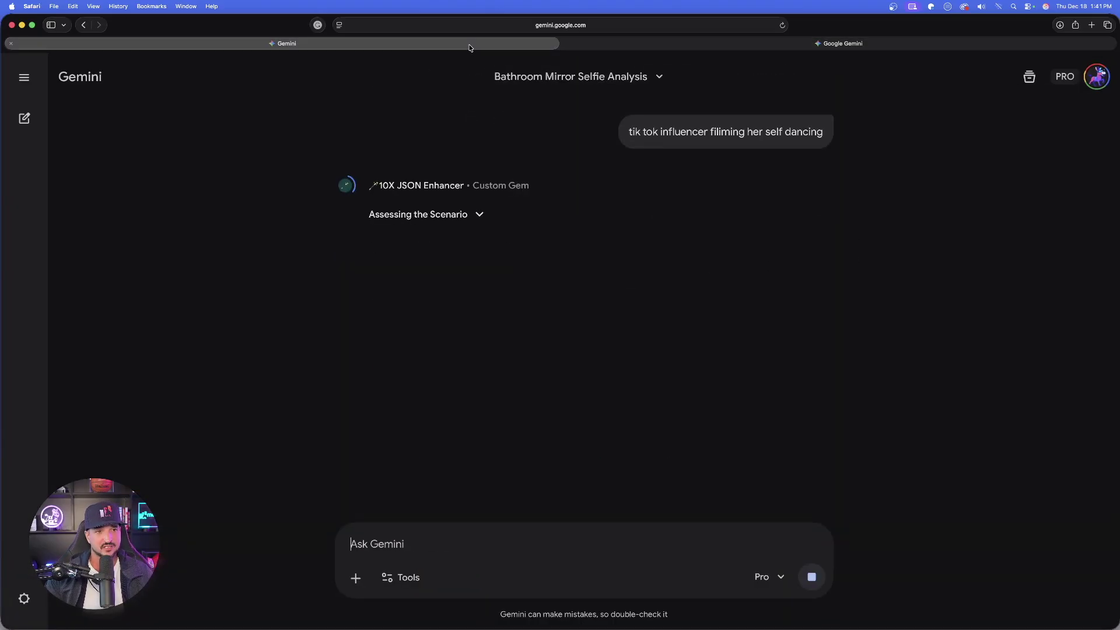
scroll(574, 131, "down", 1)
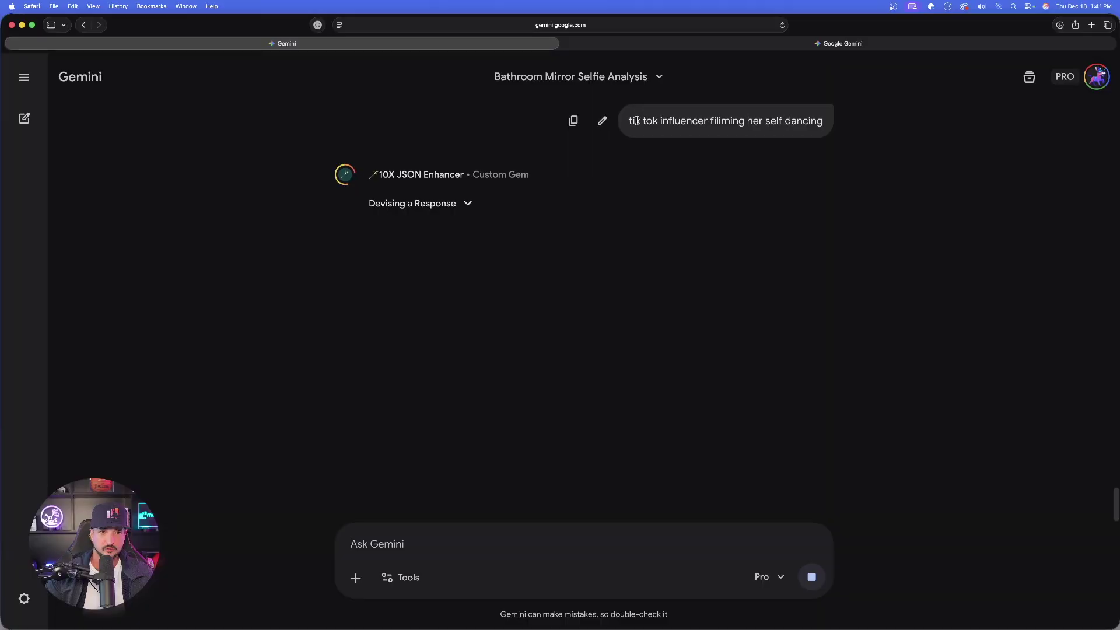
left_click_drag(644, 122, 805, 121)
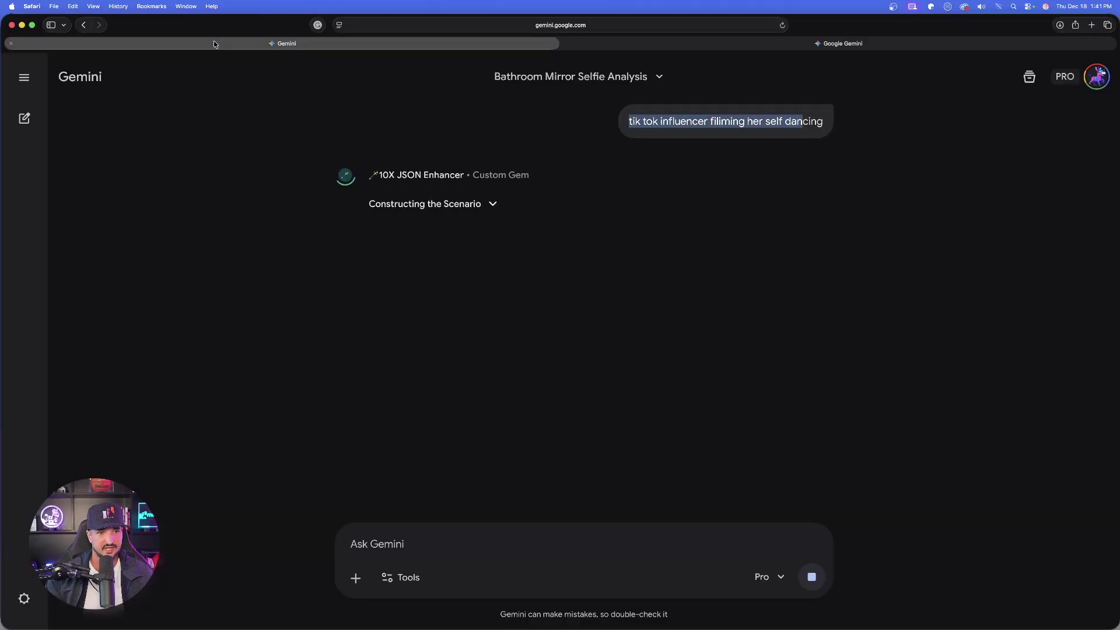